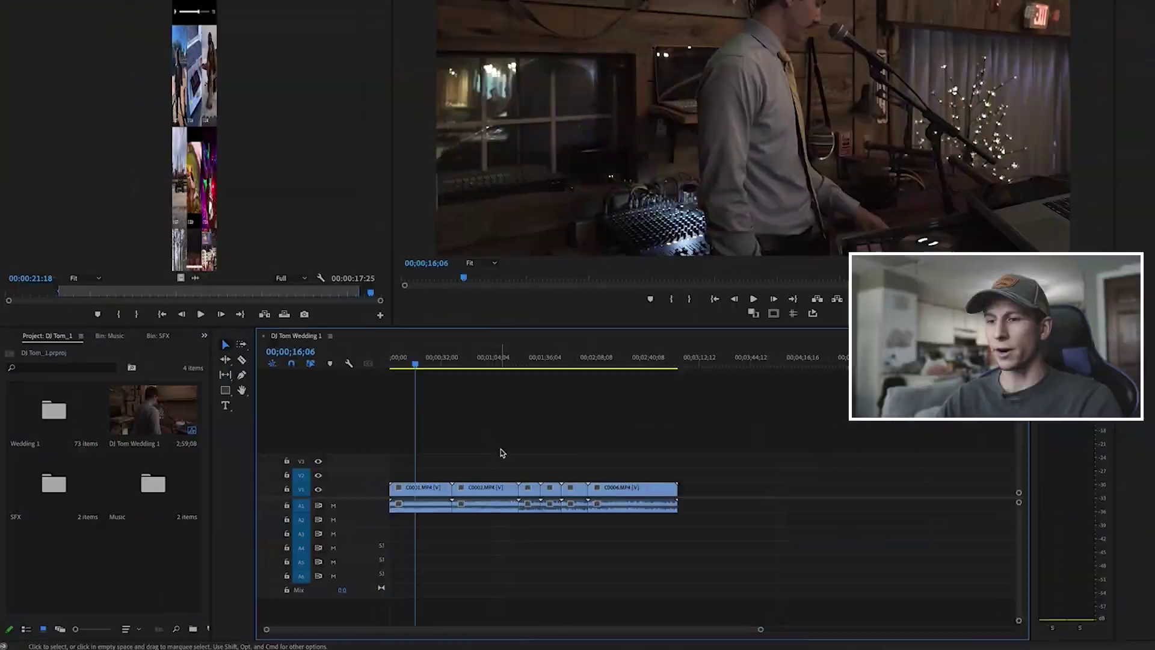
Review the wedding sequence clips, moving the playhead past the end and back to about 55 seconds
{"action": "left_click_drag", "start_coordinate": [723, 465], "coordinate": [388, 573]}
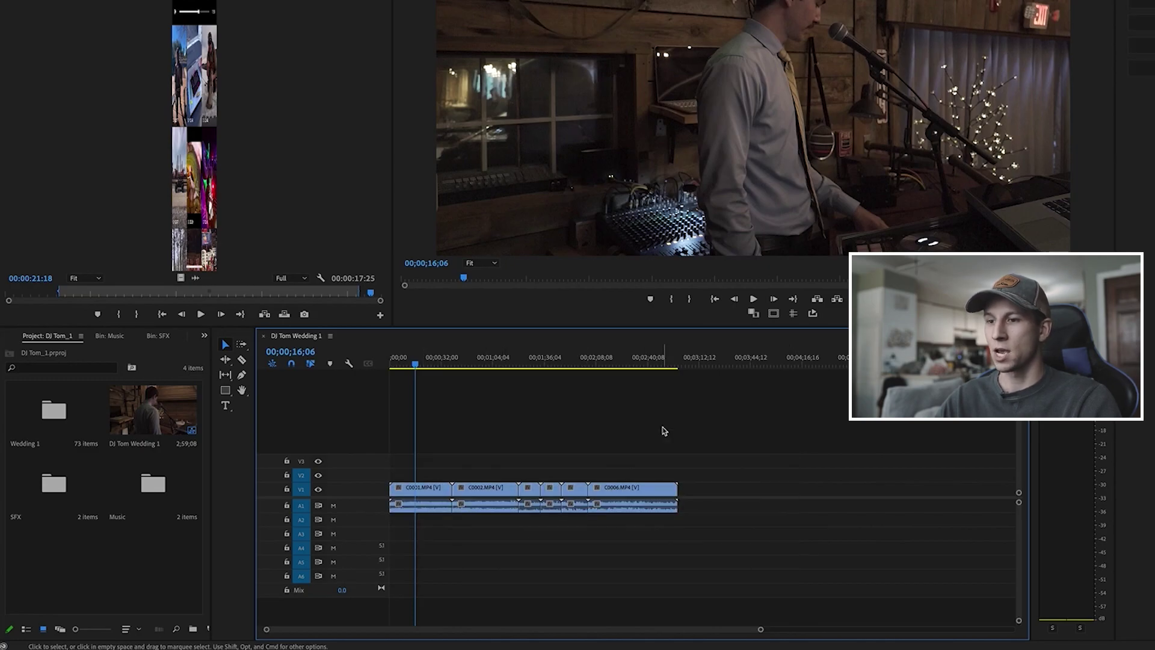
{"action": "left_click", "coordinate": [639, 360]}
{"action": "left_click_drag", "start_coordinate": [676, 359], "coordinate": [684, 356]}
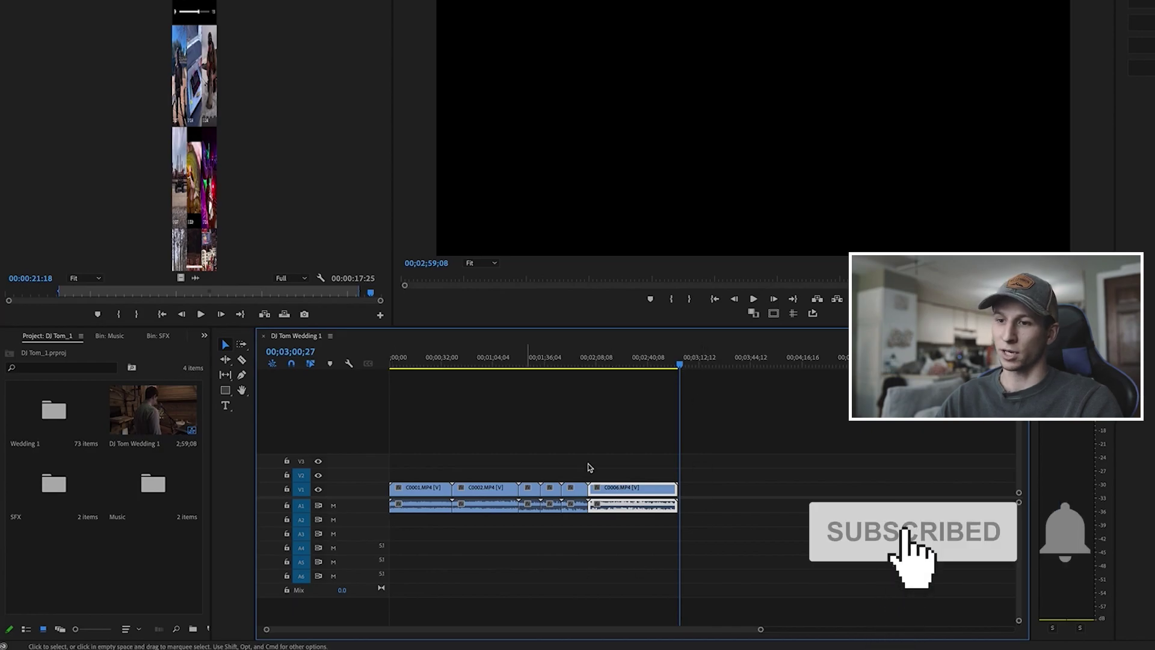
{"action": "left_click", "coordinate": [573, 362]}
{"action": "left_click", "coordinate": [478, 365]}
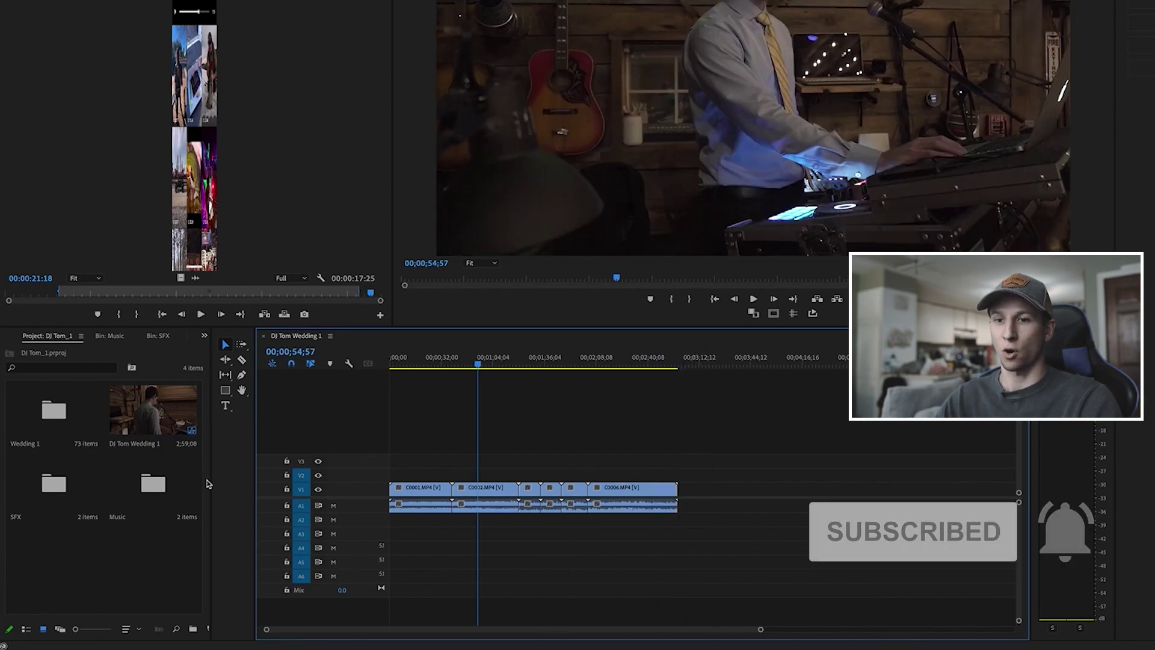
Load the RPReplay clip from the Music bin and drop its audio at 00;00 on A2
{"action": "double_click", "coordinate": [158, 483]}
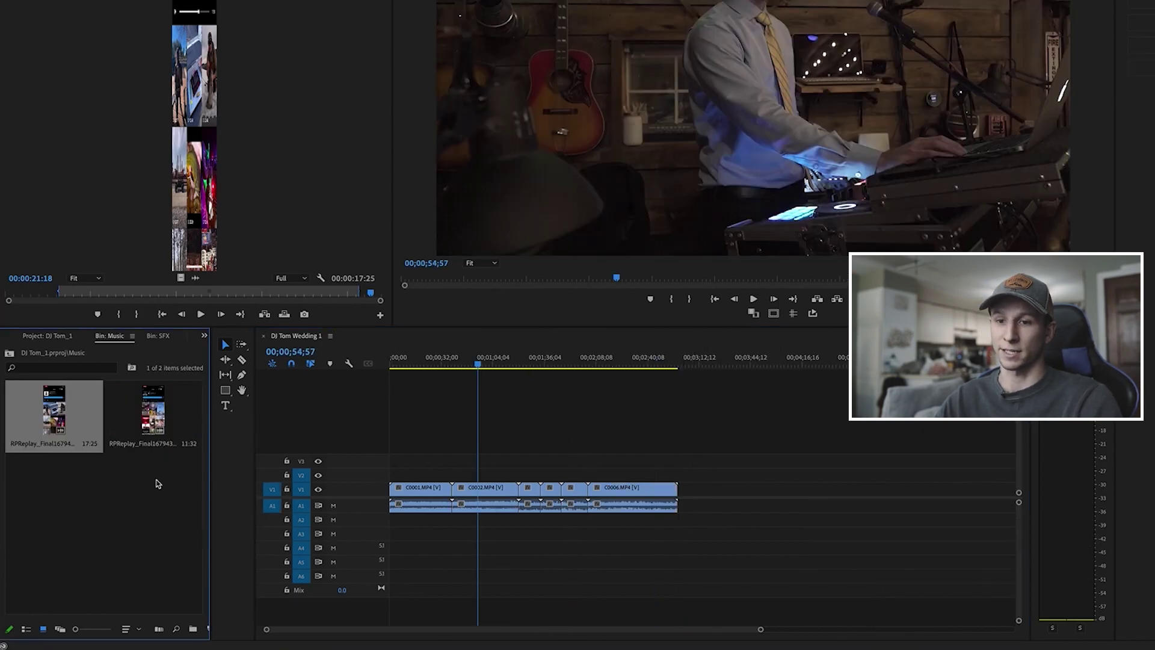
{"action": "double_click", "coordinate": [37, 407]}
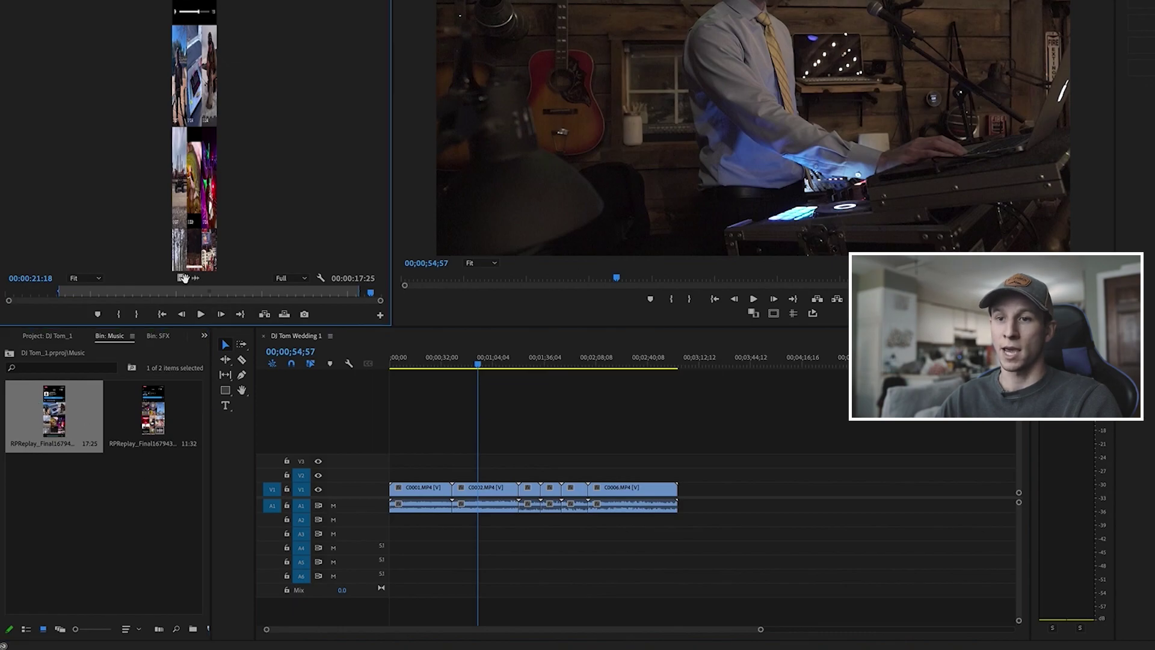
{"action": "mouse_move", "coordinate": [195, 278]}
{"action": "left_mouse_down"}
{"action": "mouse_move", "coordinate": [392, 534]}
{"action": "mouse_move", "coordinate": [391, 521]}
{"action": "left_mouse_up"}
{"action": "left_click", "coordinate": [395, 358]}
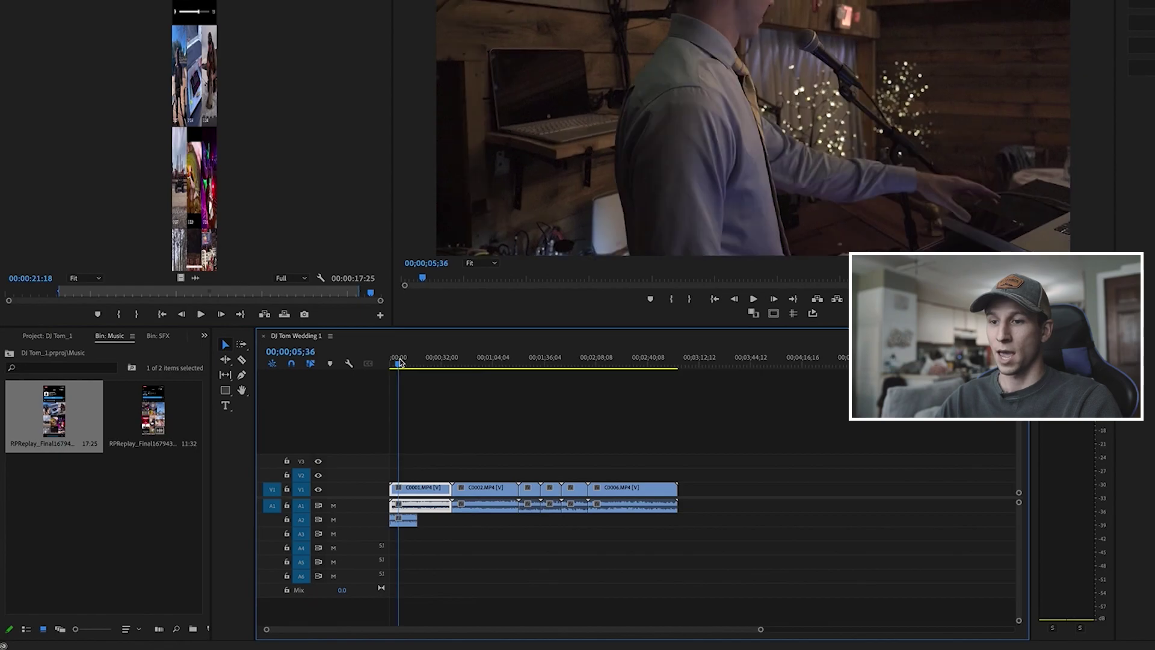
Play the sequence from the start with the new music, then select the A2 music clip
{"action": "left_click", "coordinate": [392, 365]}
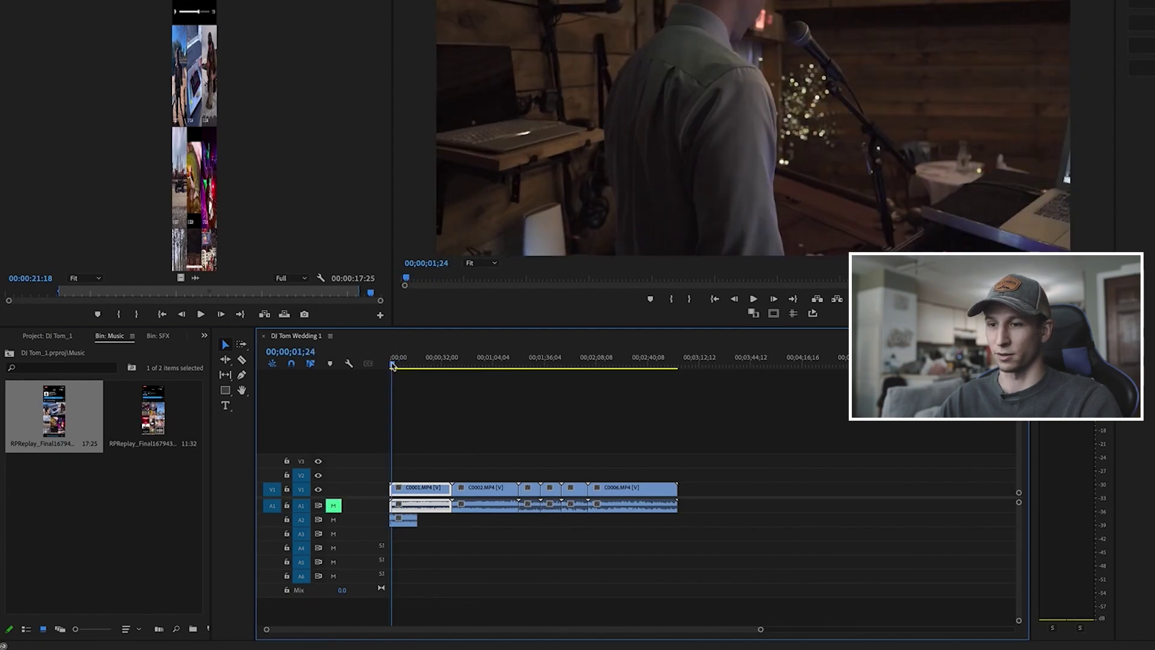
{"action": "key", "text": "space"}
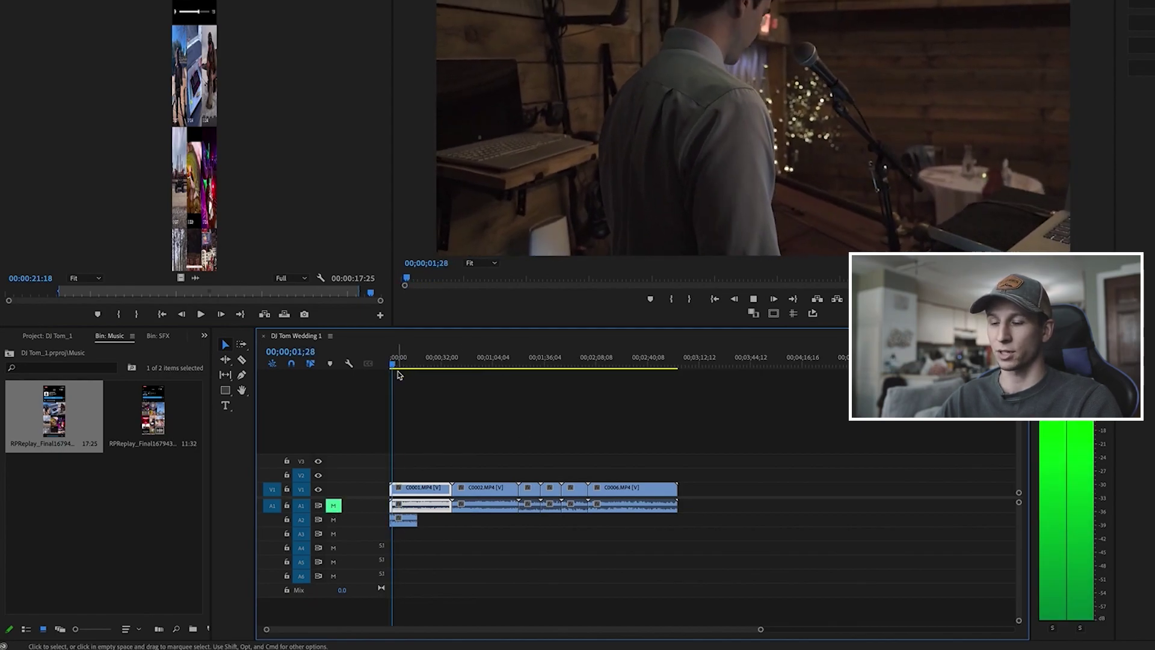
{"action": "key", "text": "space"}
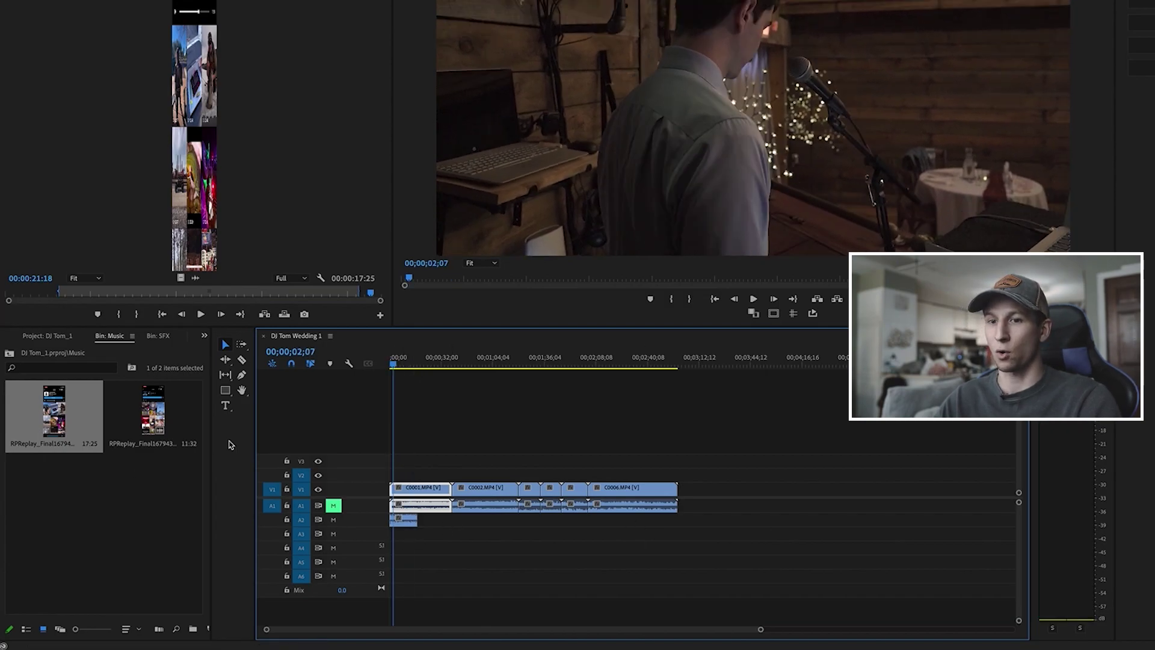
{"action": "left_click", "coordinate": [419, 363]}
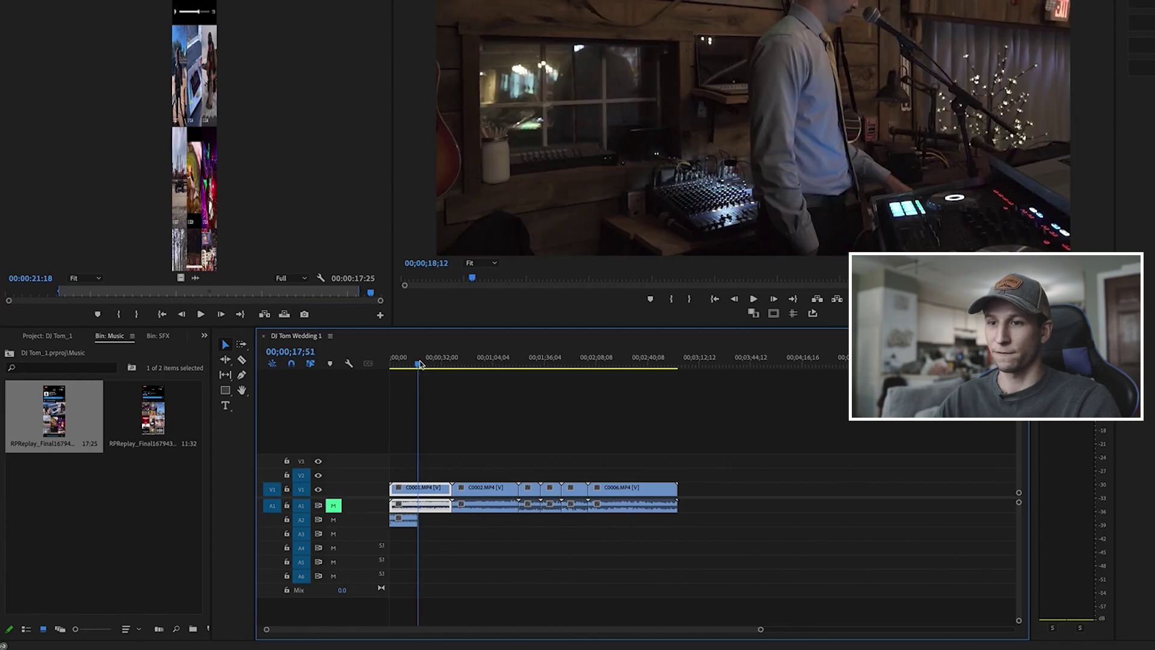
{"action": "left_click", "coordinate": [403, 519]}
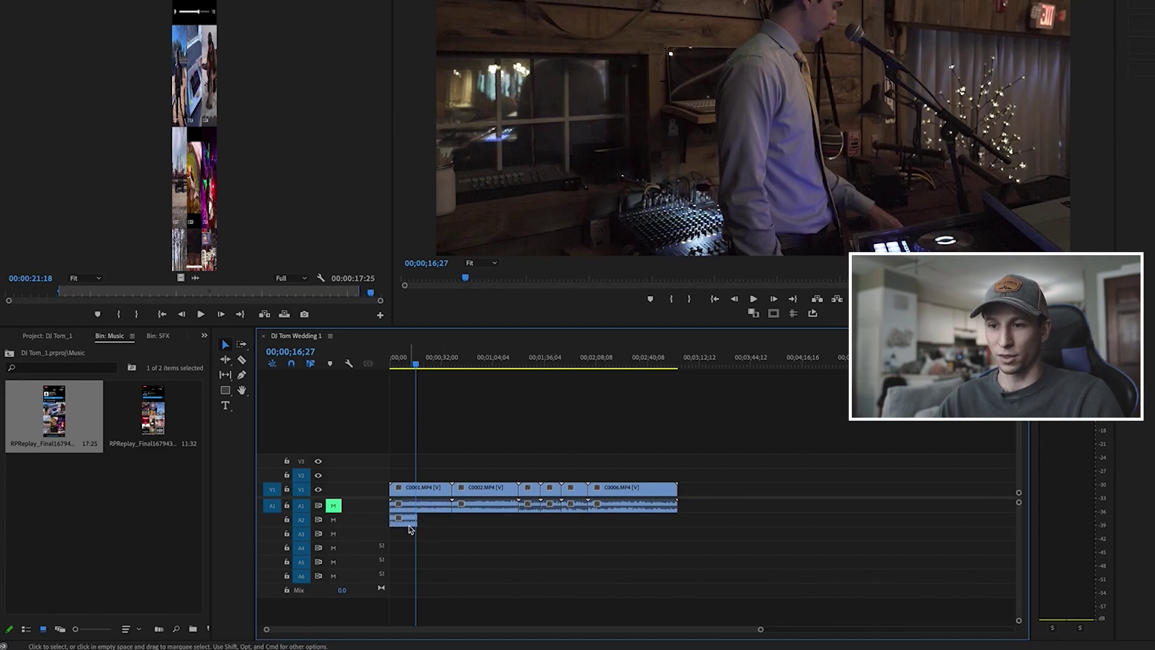
Paste a copy of the music clip directly after the first one on A2
{"action": "key", "text": "ctrl+v"}
{"action": "left_click", "coordinate": [465, 497]}
{"action": "left_click_drag", "start_coordinate": [442, 527], "coordinate": [430, 540]}
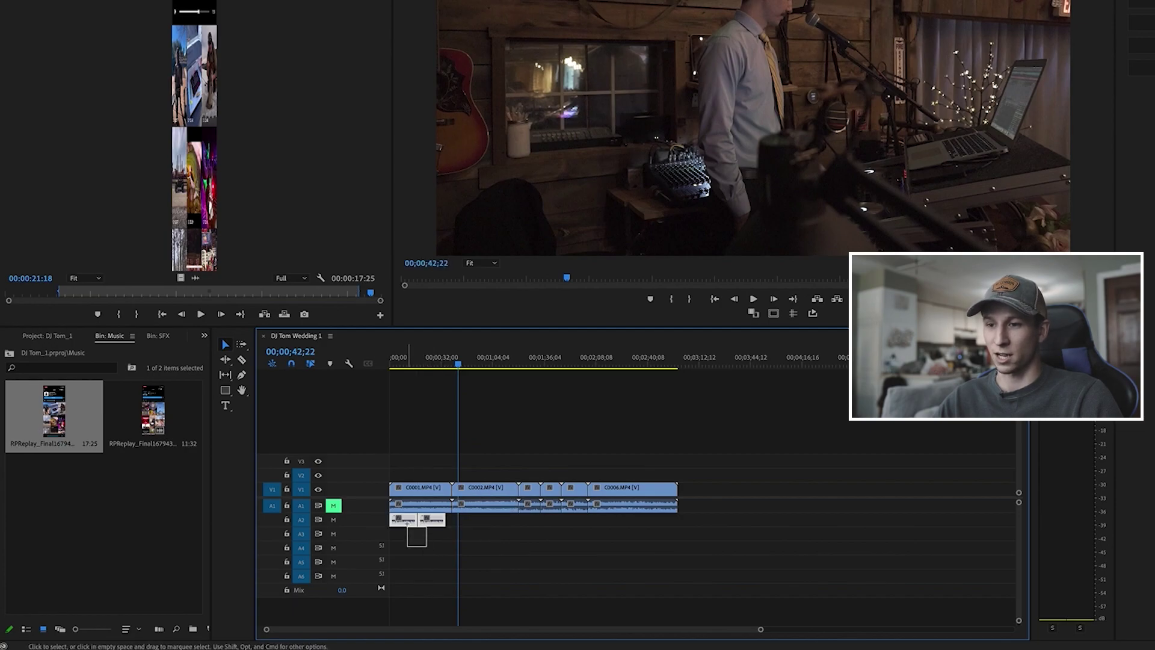
{"action": "left_click", "coordinate": [480, 539]}
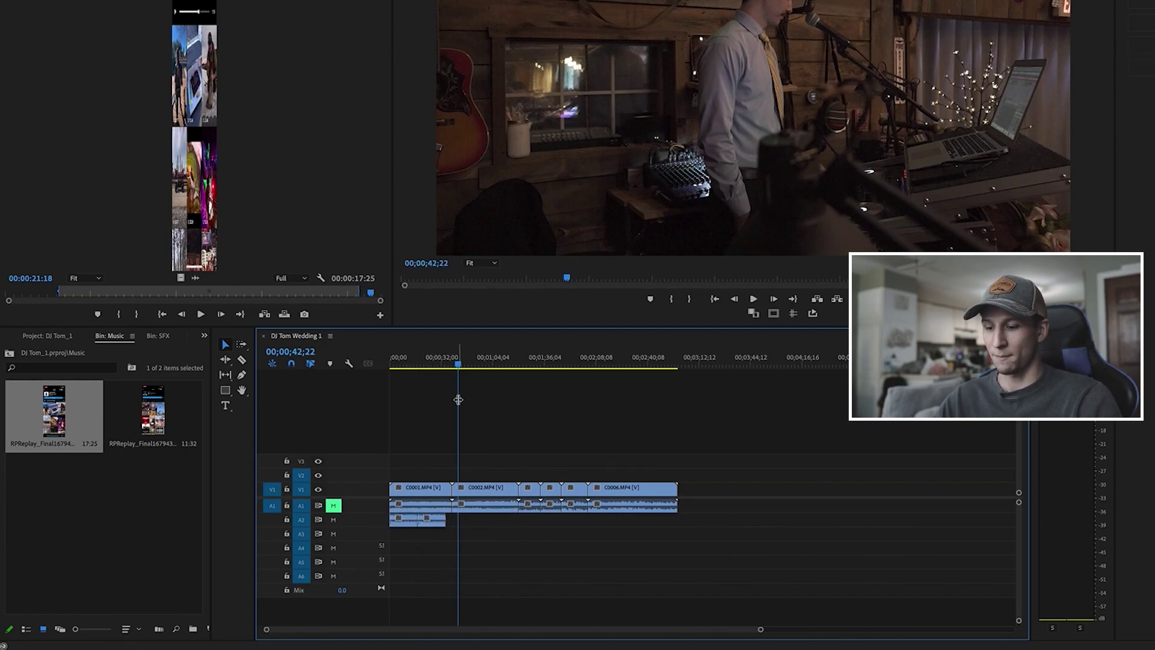
{"action": "key", "text": "equal"}
{"action": "key", "text": "equal"}
{"action": "key", "text": "equal"}
{"action": "key", "text": "equal"}
{"action": "key", "text": "minus"}
{"action": "key", "text": "minus"}
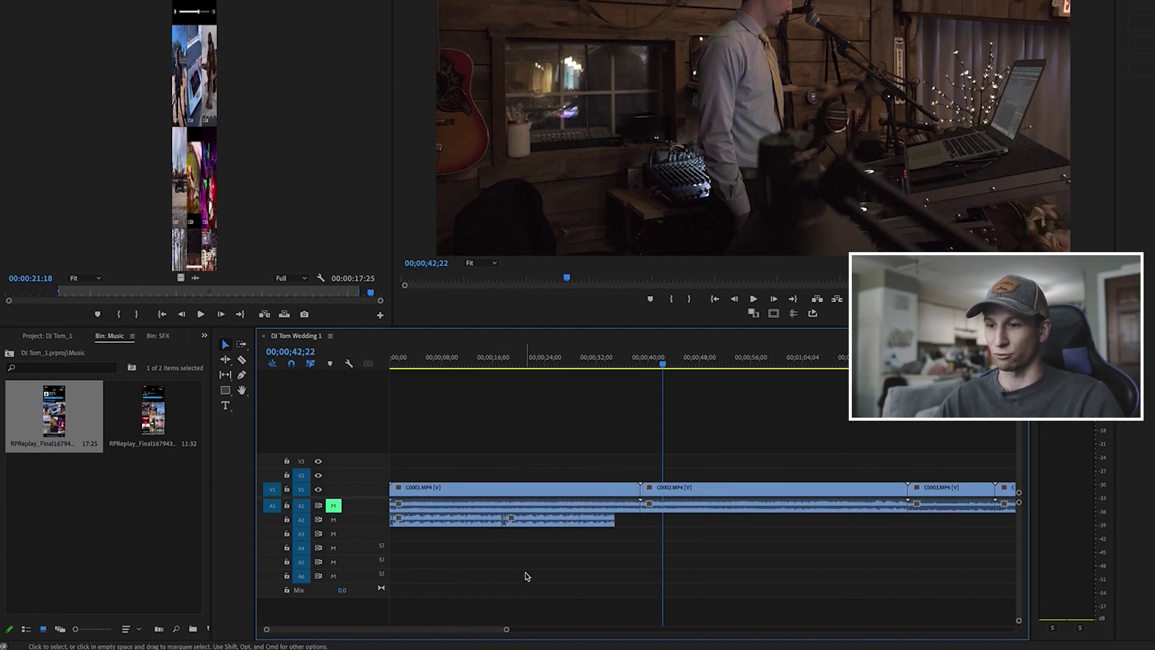
{"action": "key", "text": "minus"}
{"action": "key", "text": "minus"}
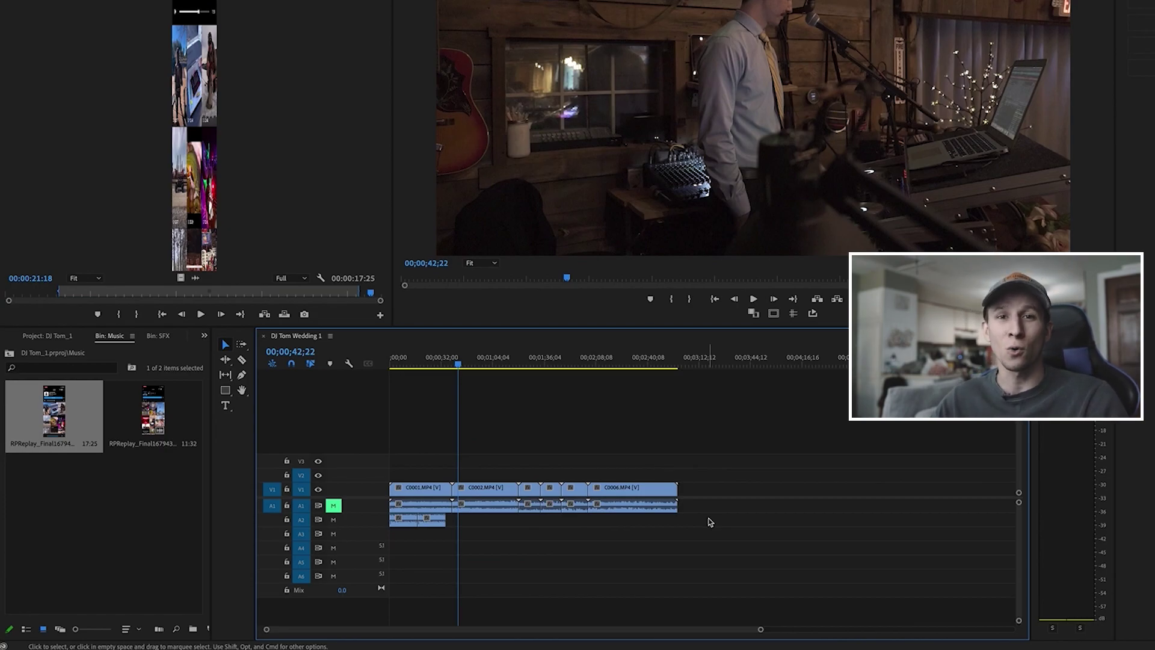
Delete the second music copy, then remix the original A2 music almost to the sequence end
{"action": "left_click", "coordinate": [431, 521]}
{"action": "key", "text": "Delete"}
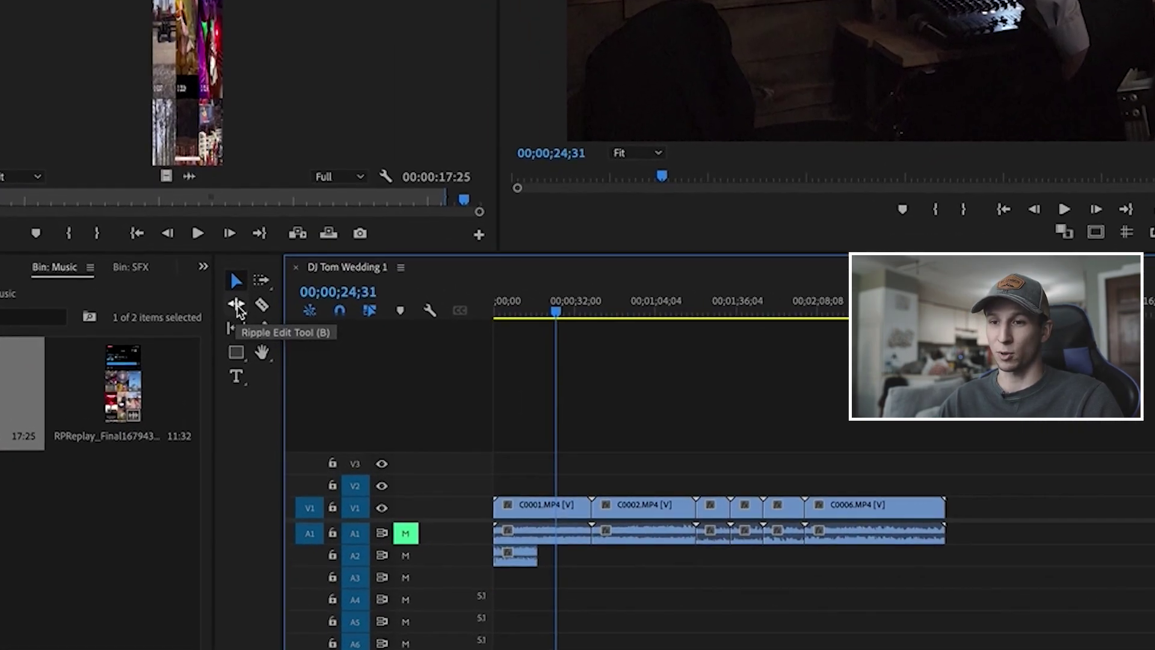
{"action": "left_click", "coordinate": [226, 362]}
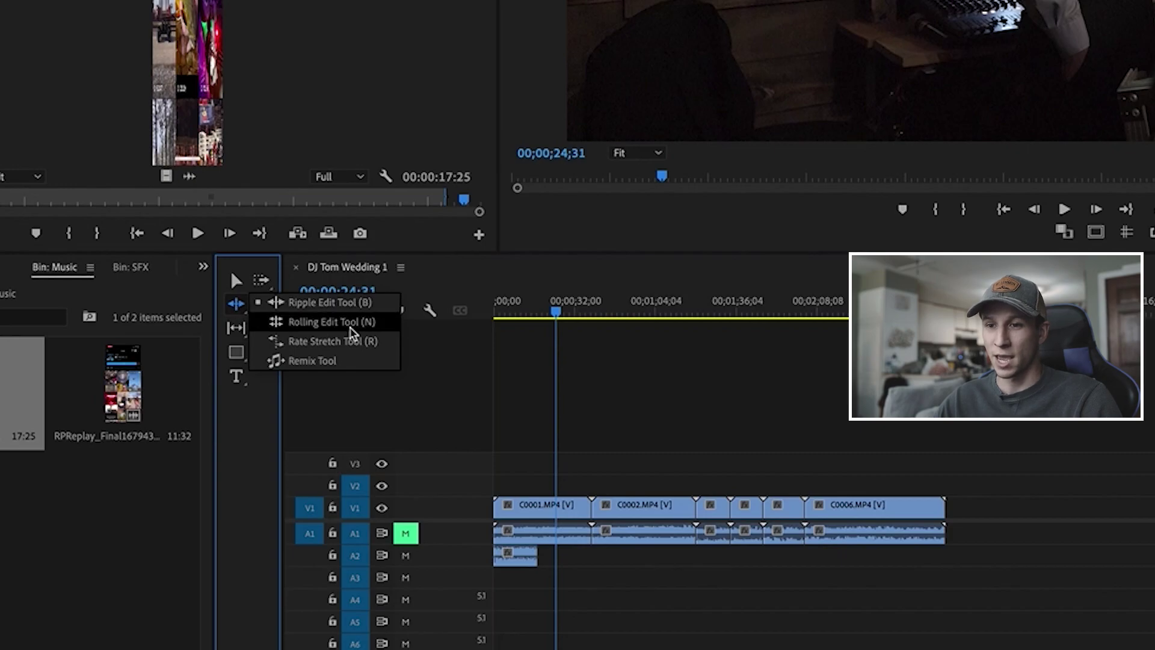
{"action": "left_click", "coordinate": [313, 361]}
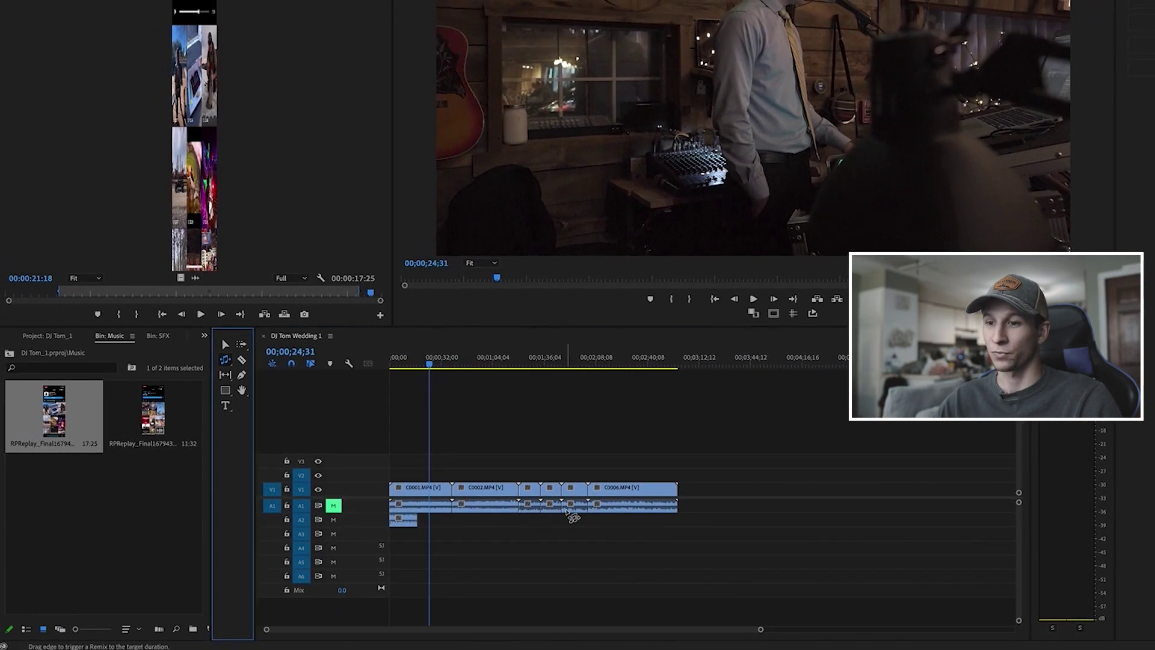
{"action": "left_click_drag", "start_coordinate": [418, 523], "coordinate": [655, 520]}
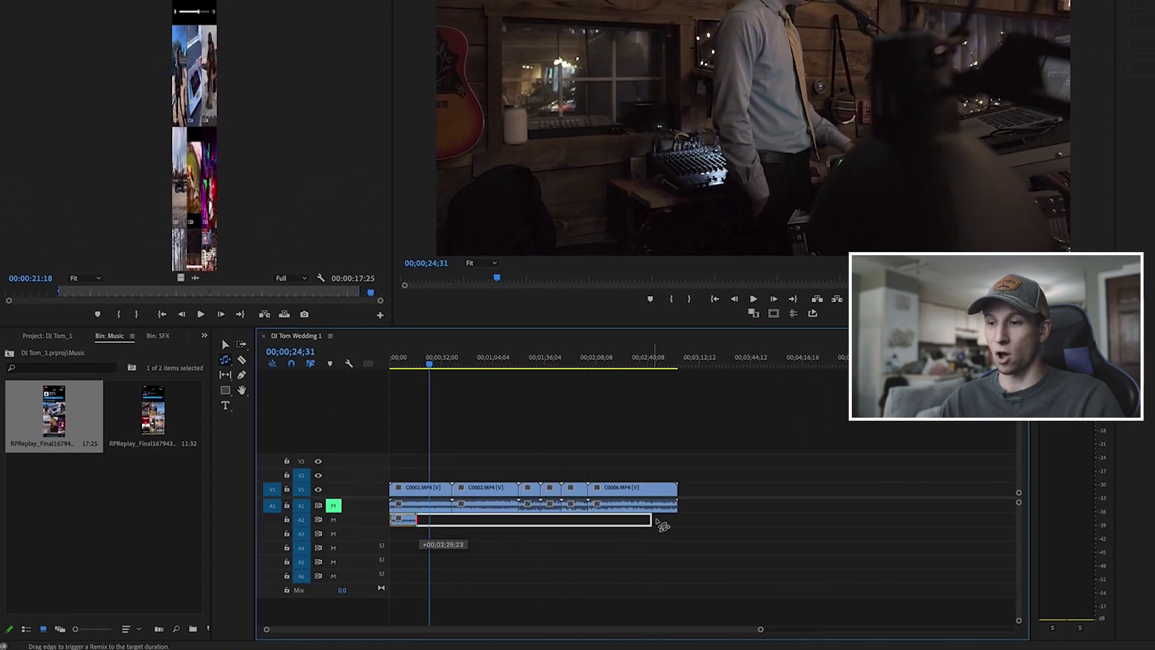
{"action": "left_click_drag", "start_coordinate": [679, 521], "coordinate": [679, 521]}
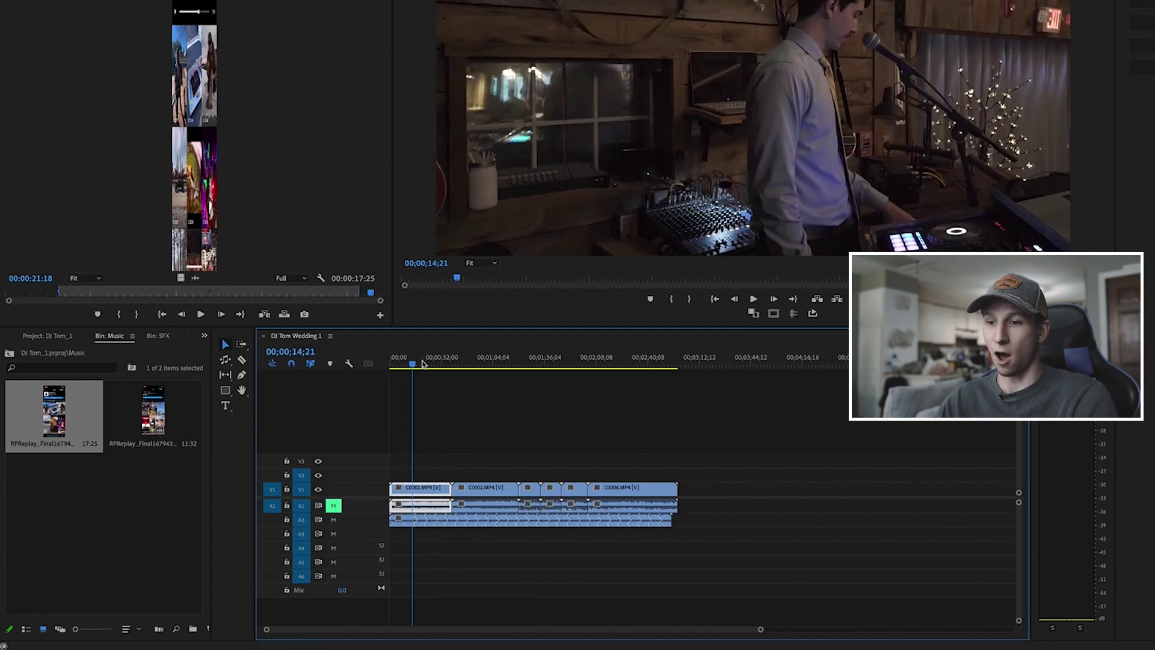
Scrub and play the sequence from about 16 and 22 seconds to hear the remixed music
{"action": "key", "text": "v"}
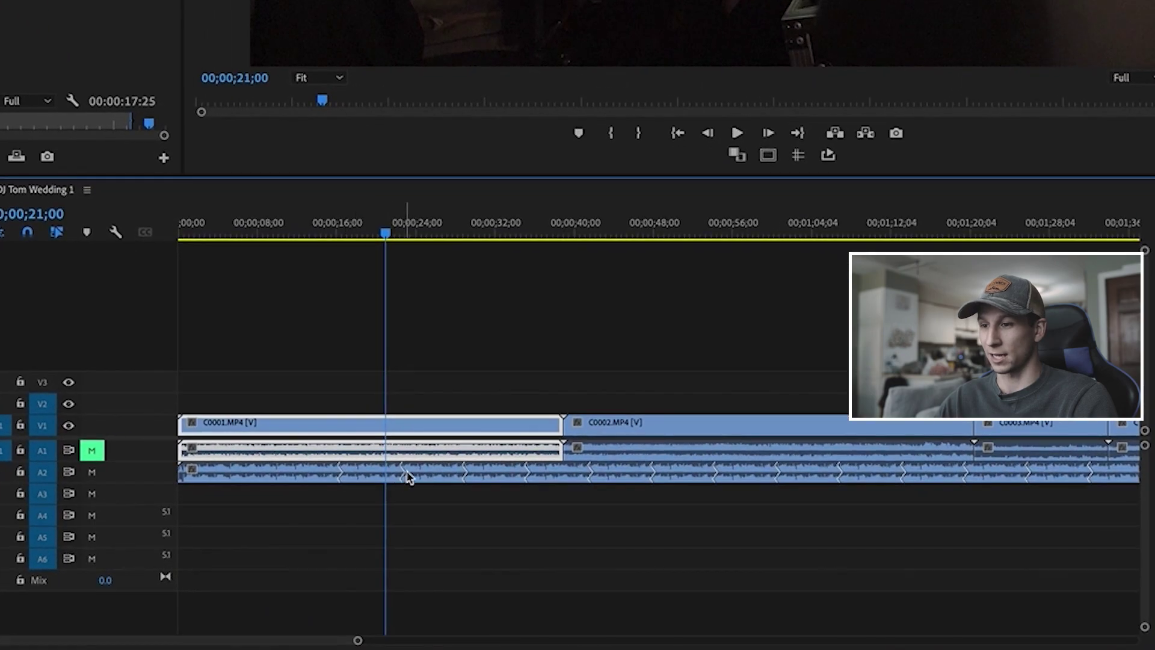
{"action": "left_click", "coordinate": [315, 253]}
{"action": "left_click_drag", "start_coordinate": [324, 234], "coordinate": [373, 238]}
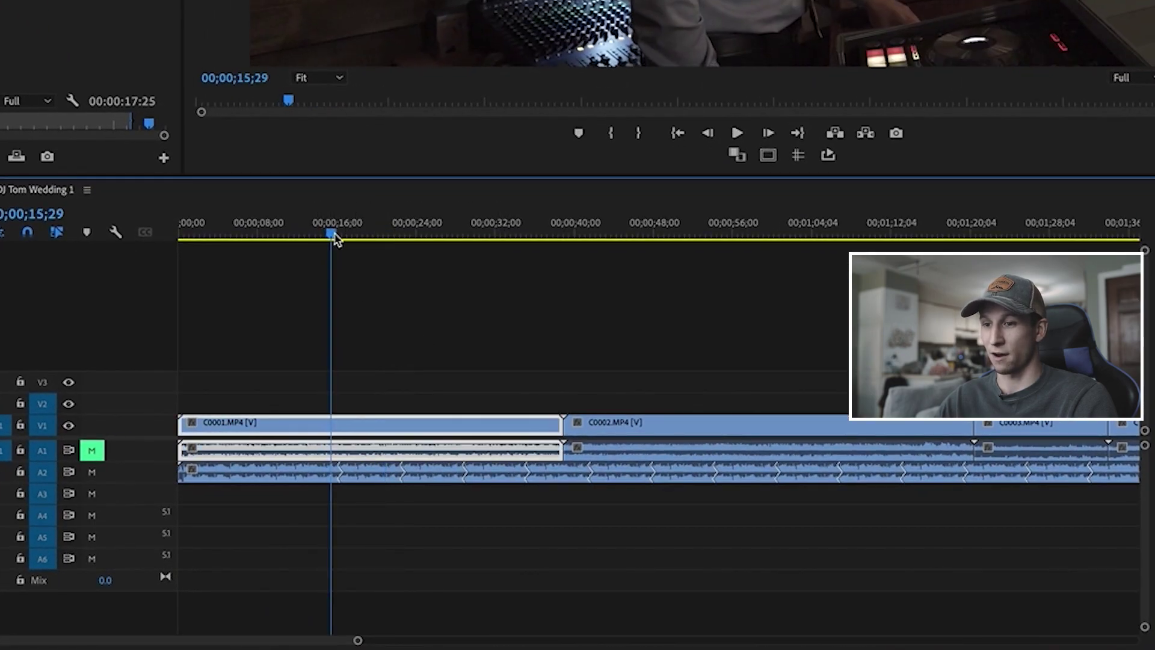
{"action": "left_click_drag", "start_coordinate": [373, 238], "coordinate": [764, 262]}
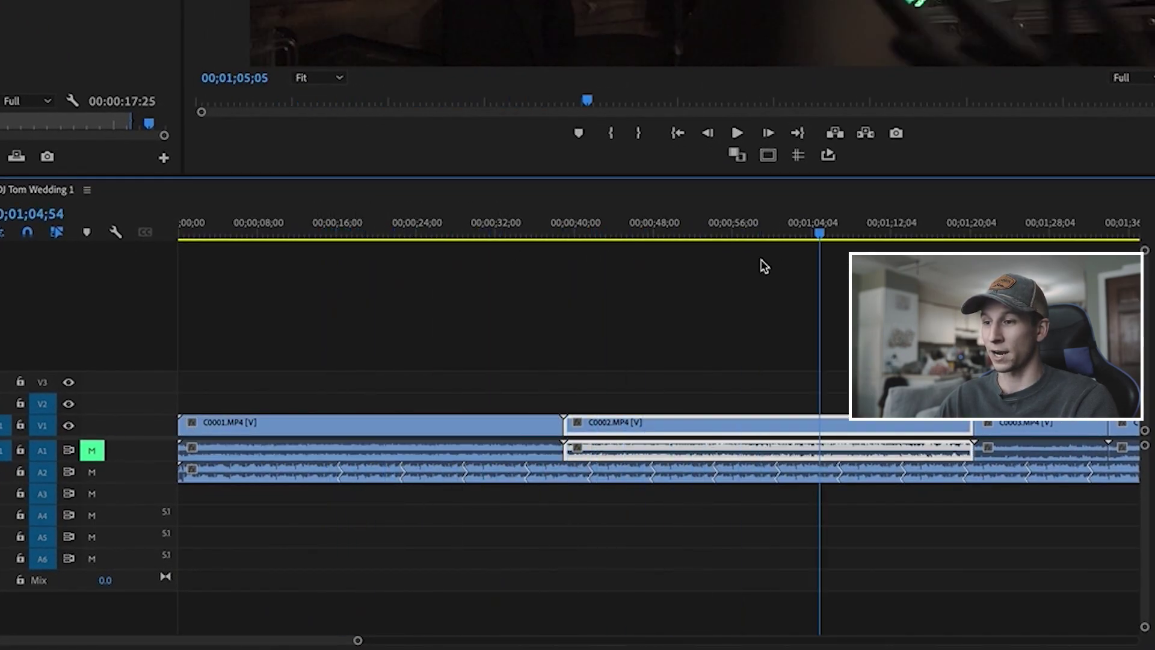
{"action": "key", "text": "minus"}
{"action": "left_click", "coordinate": [572, 271]}
{"action": "left_click_drag", "start_coordinate": [239, 232], "coordinate": [221, 236]}
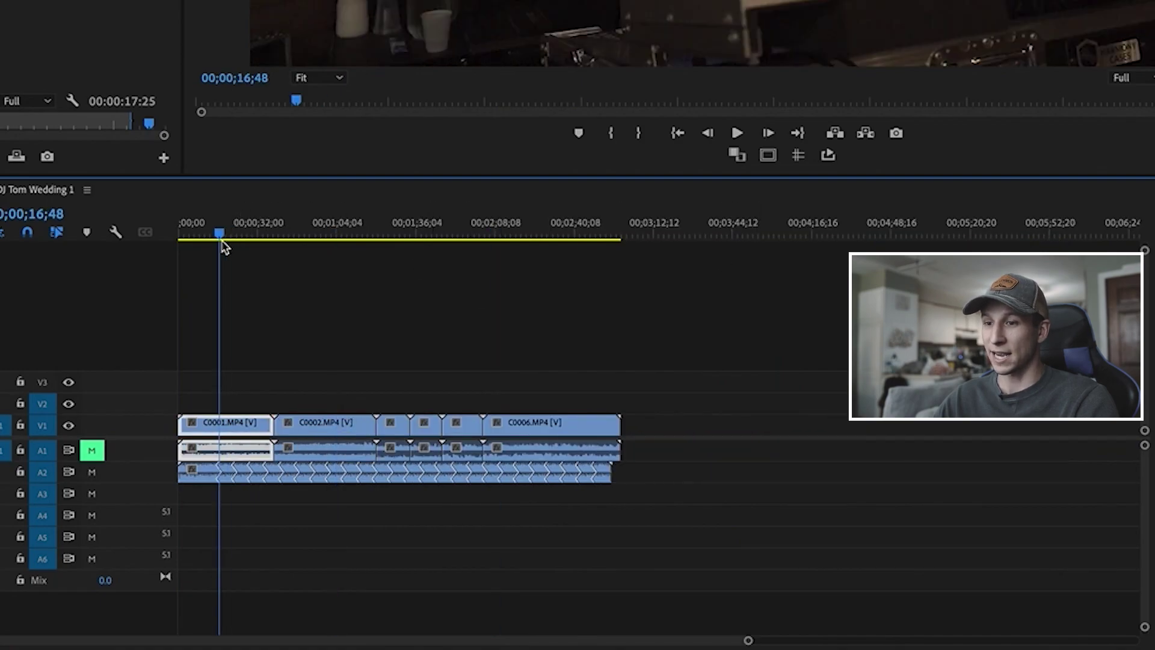
{"action": "key", "text": "equal"}
{"action": "key", "text": "space"}
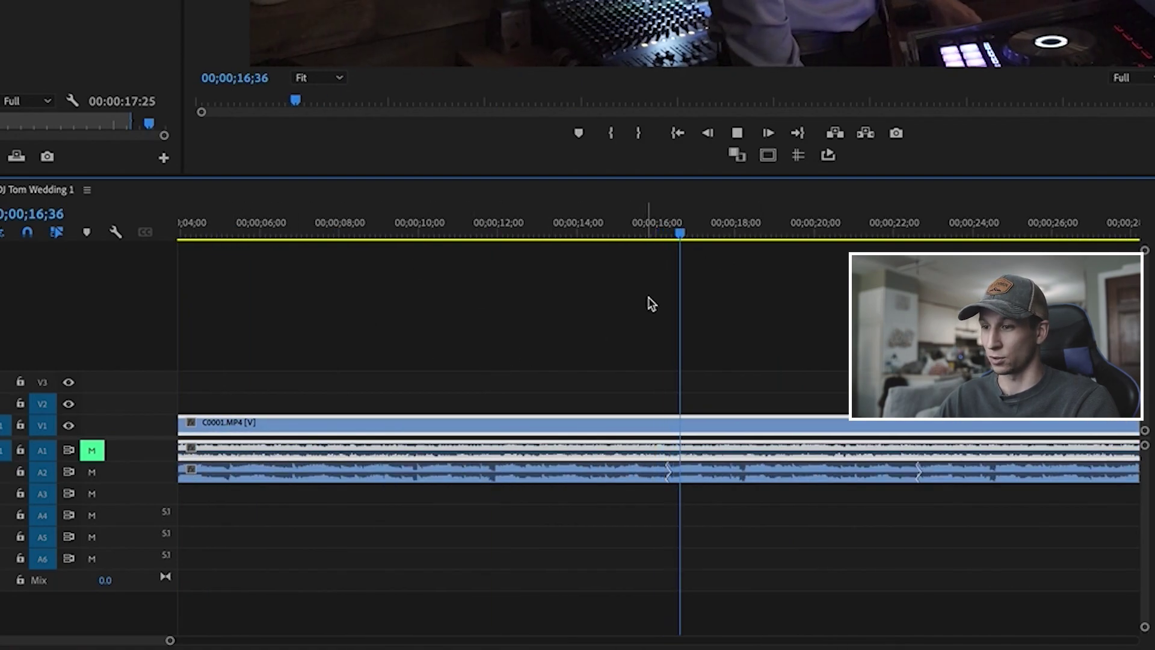
{"action": "key", "text": "minus"}
{"action": "key", "text": "space"}
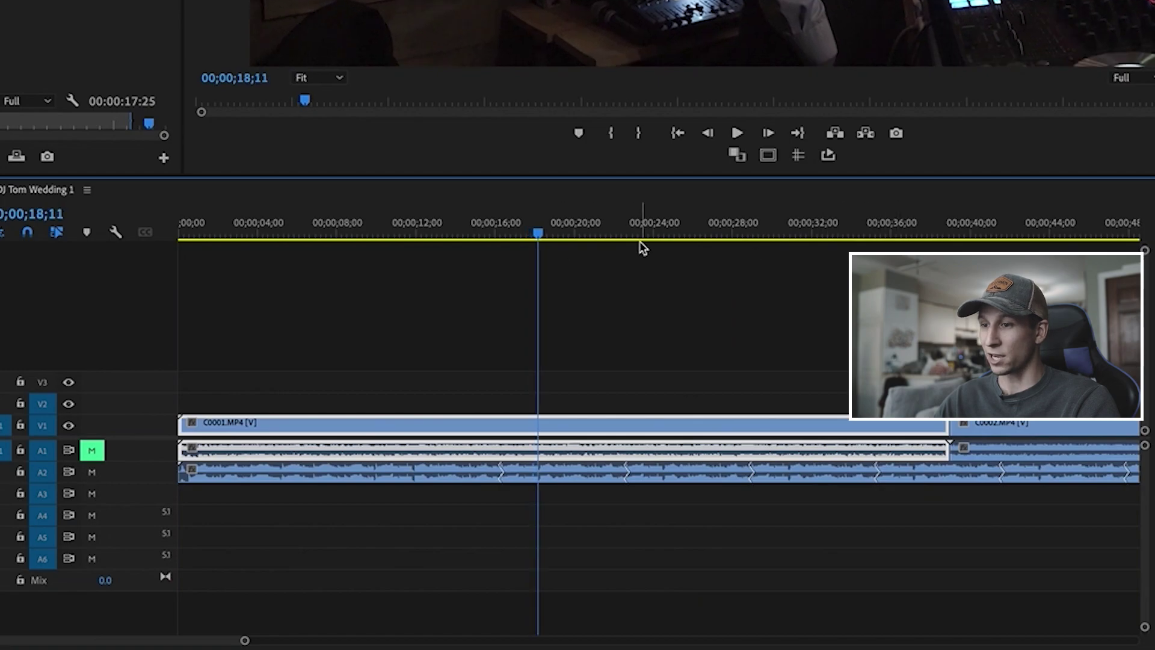
{"action": "left_click", "coordinate": [611, 235]}
{"action": "key", "text": "space"}
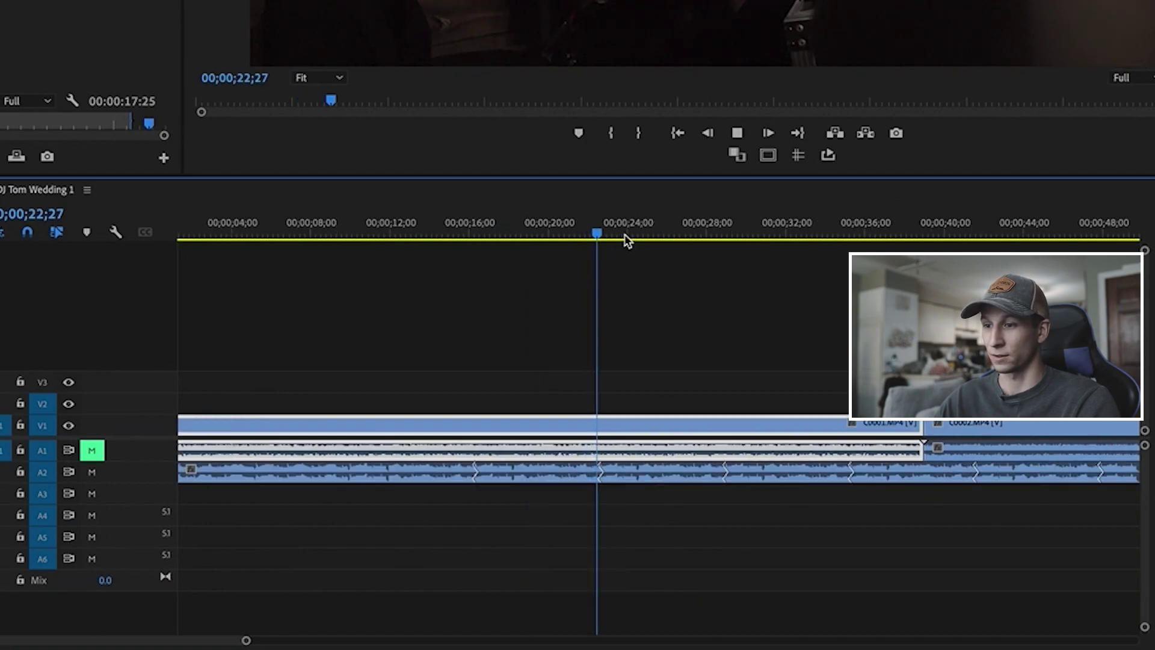
{"action": "key", "text": "space"}
{"action": "key", "text": "minus"}
{"action": "key", "text": "minus"}
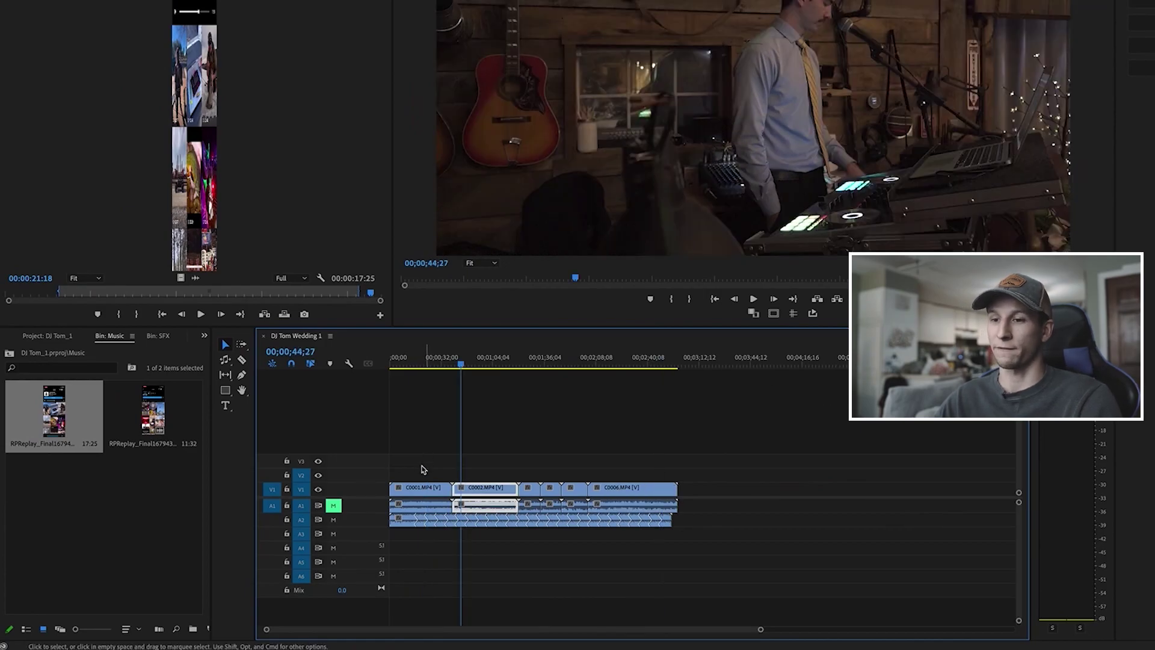
Zoom in near the sequence end to check where the remixed music finishes
{"action": "left_click", "coordinate": [670, 361]}
{"action": "key", "text": "equal"}
{"action": "key", "text": "equal"}
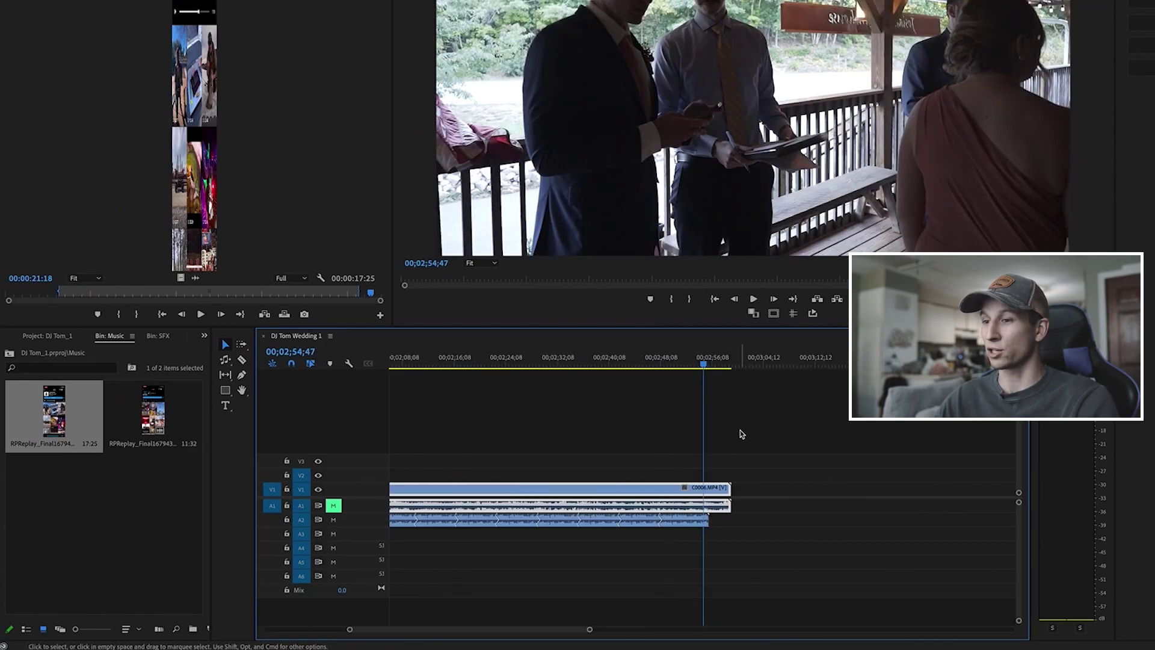
{"action": "key", "text": "equal"}
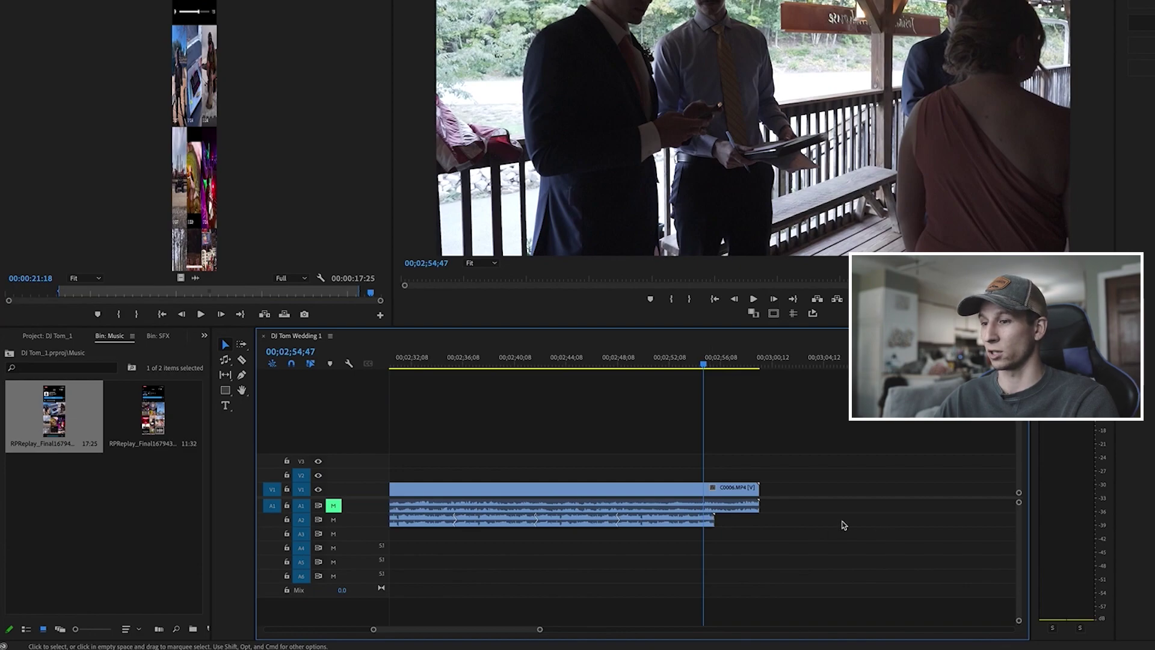
{"action": "left_click_drag", "start_coordinate": [724, 521], "coordinate": [859, 511]}
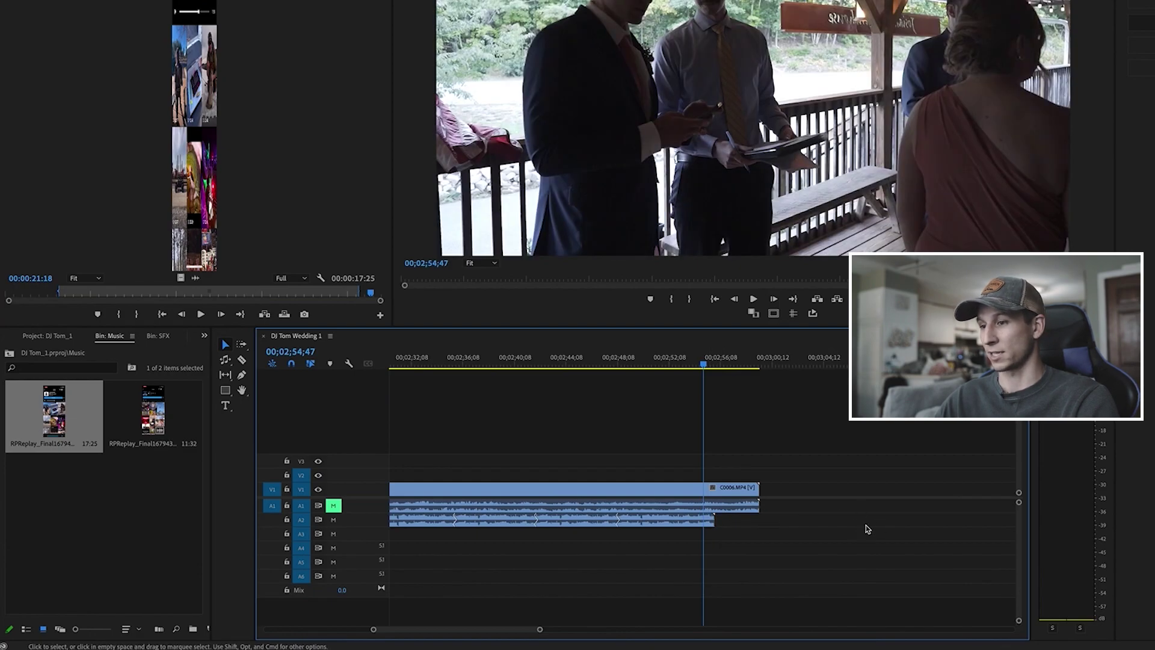
{"action": "key", "text": "minus"}
{"action": "key", "text": "minus"}
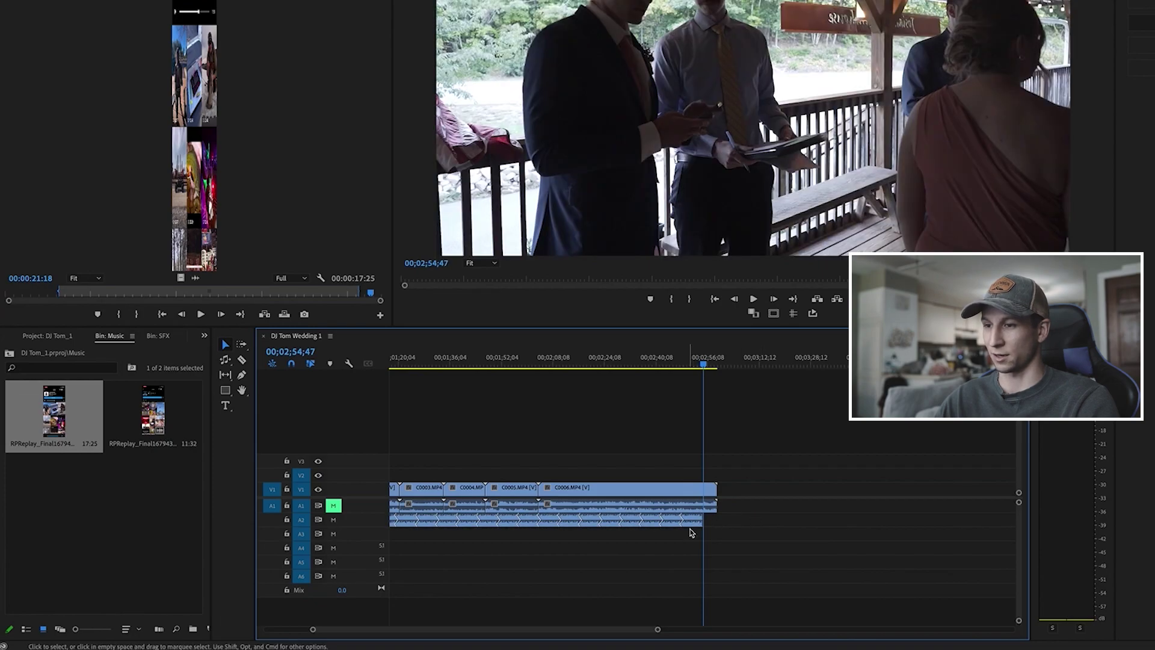
{"action": "key", "text": "minus"}
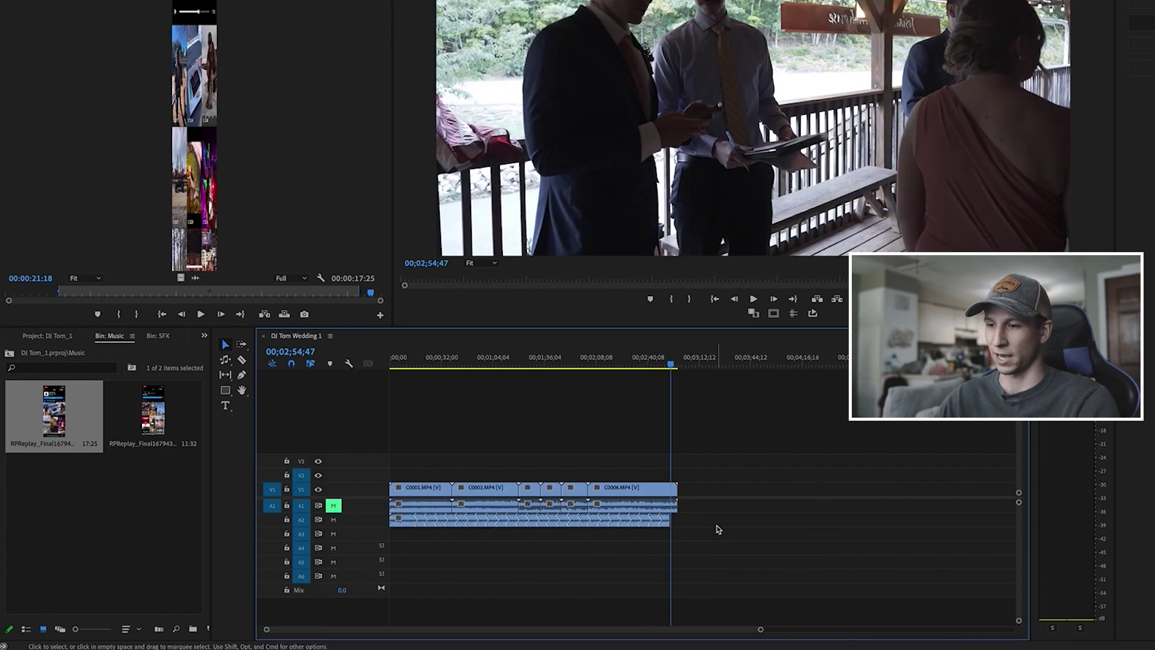
{"action": "key", "text": "minus"}
Marquee-select the A2 music clip and delete it
{"action": "left_click", "coordinate": [428, 361]}
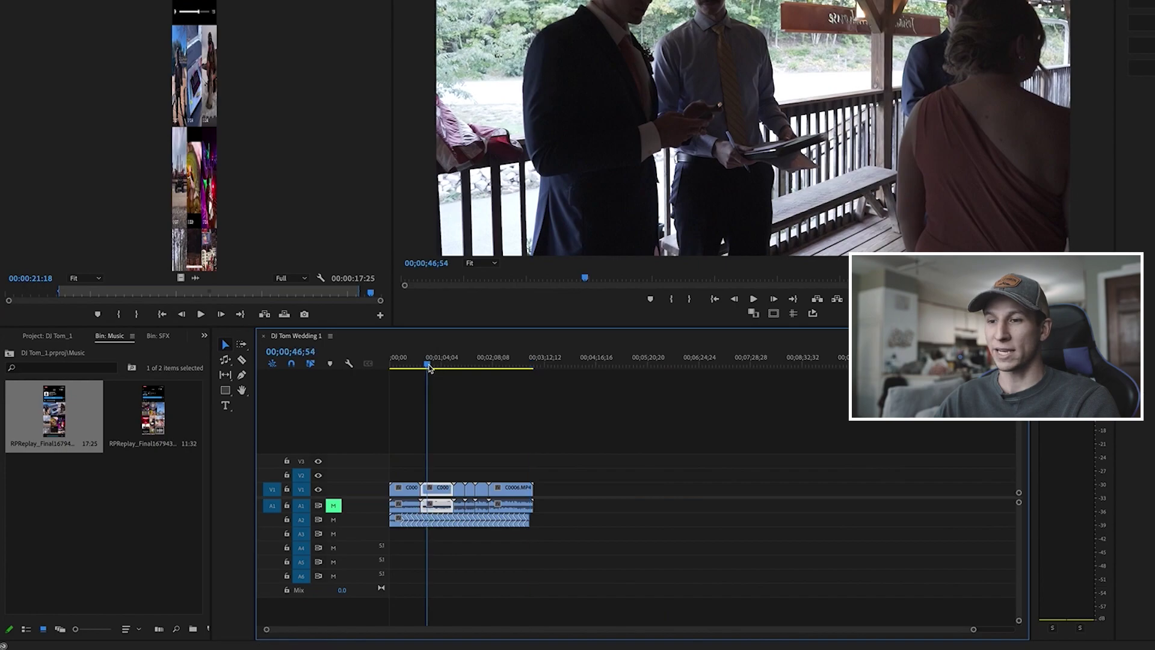
{"action": "left_click_drag", "start_coordinate": [566, 534], "coordinate": [391, 515]}
{"action": "key", "text": "Delete"}
Place the second Music bin track at the start of A2 and play it back
{"action": "left_click", "coordinate": [151, 474]}
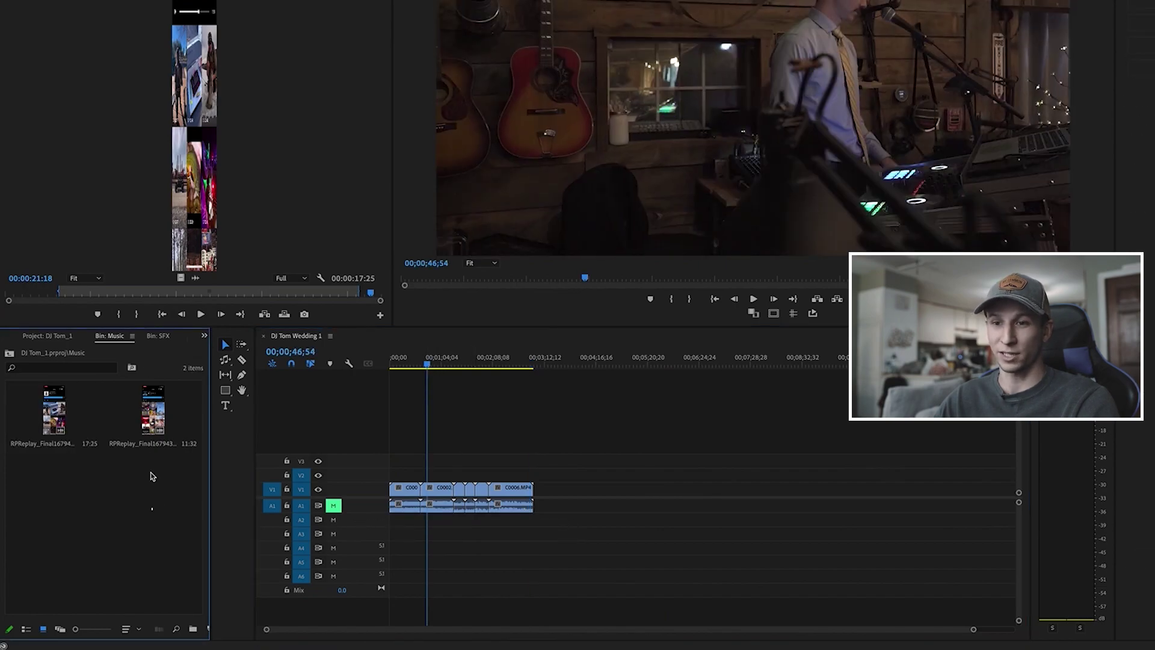
{"action": "left_click", "coordinate": [155, 434]}
{"action": "double_click", "coordinate": [154, 434]}
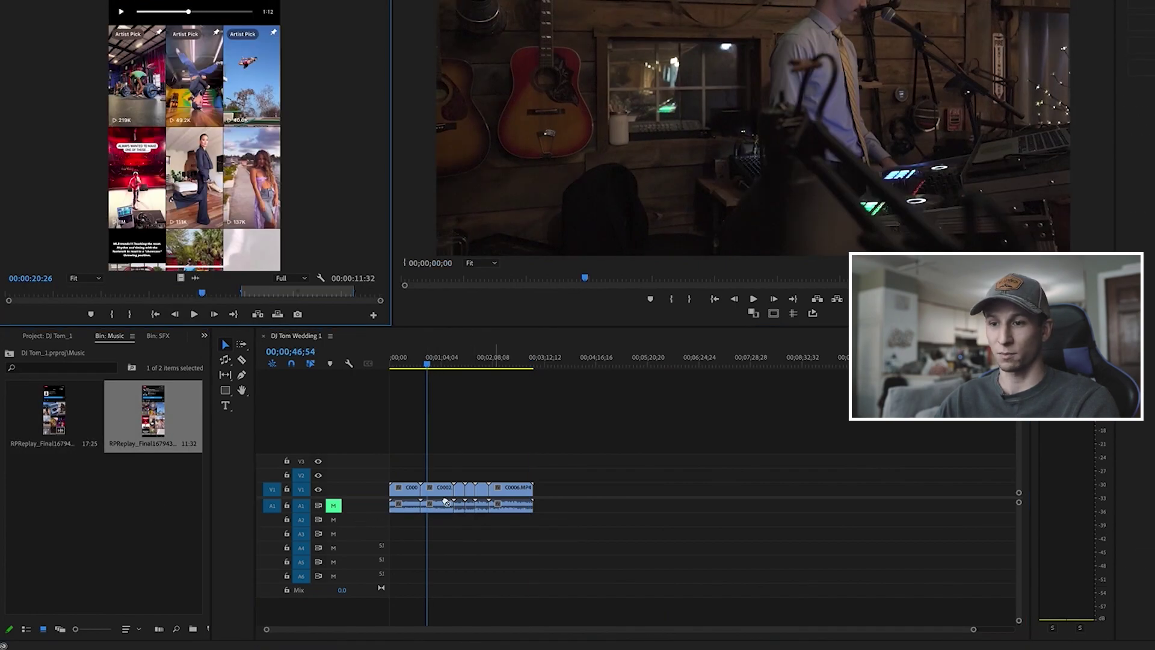
{"action": "left_click_drag", "start_coordinate": [446, 502], "coordinate": [400, 519]}
{"action": "key", "text": "Home"}
{"action": "key", "text": "backslash"}
{"action": "key", "text": "space"}
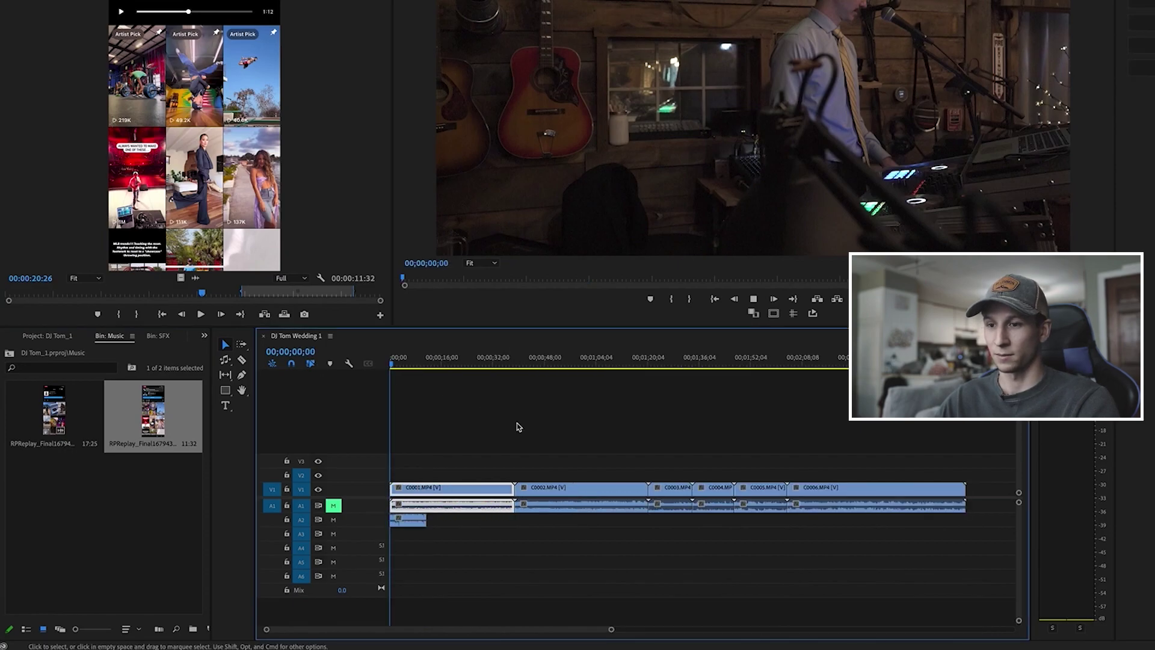
Remix the new A2 music so it stretches to the end of the video
{"action": "key", "text": "="}
{"action": "left_click", "coordinate": [447, 522]}
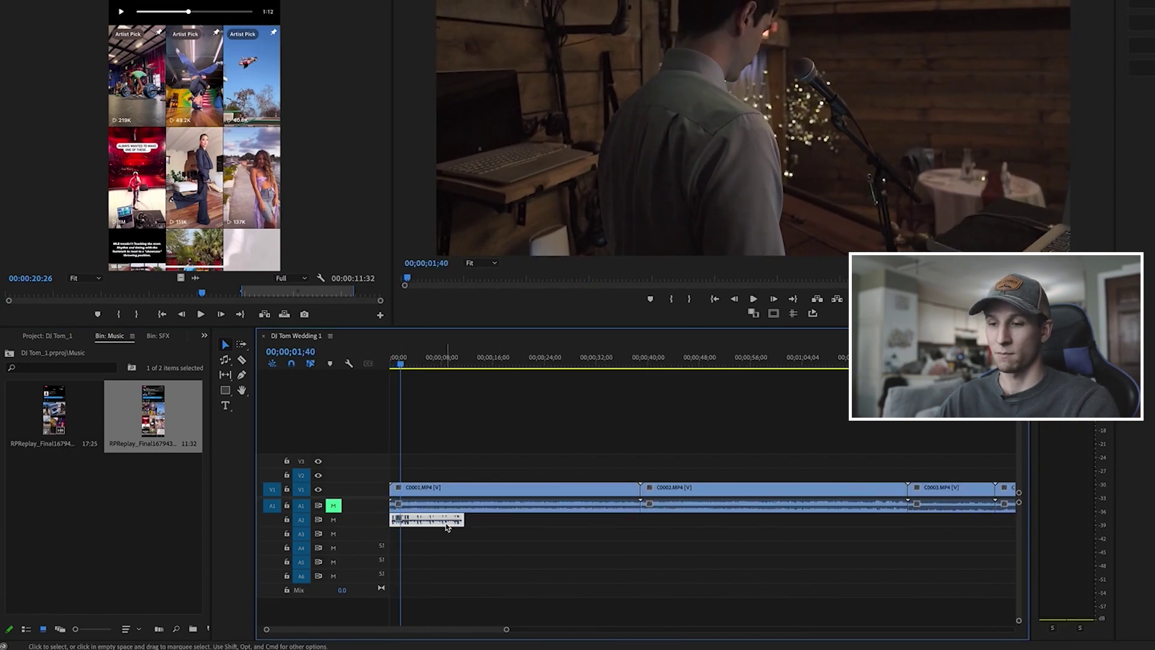
{"action": "key", "text": "minus"}
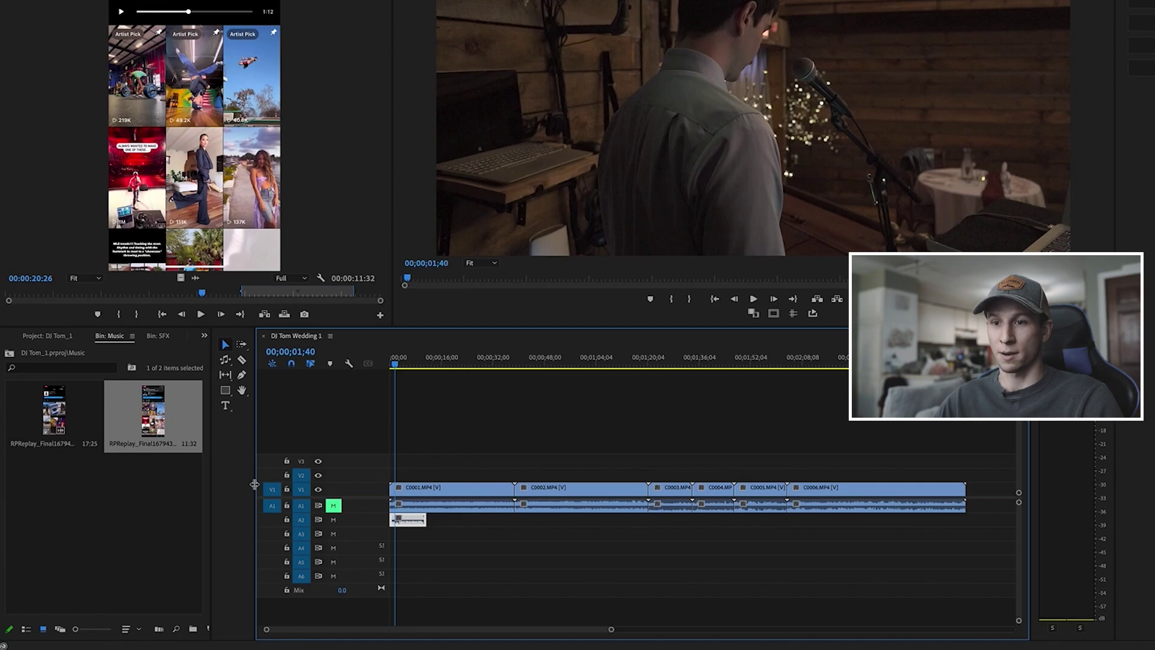
{"action": "left_click", "coordinate": [226, 361]}
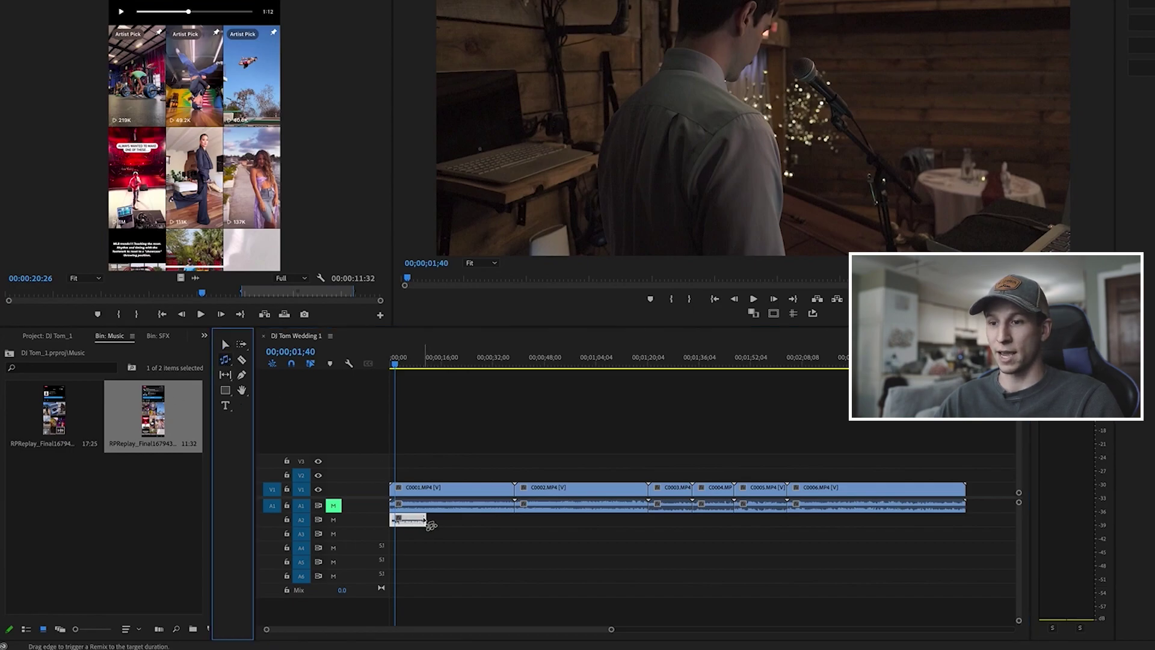
{"action": "left_click_drag", "start_coordinate": [426, 521], "coordinate": [978, 533]}
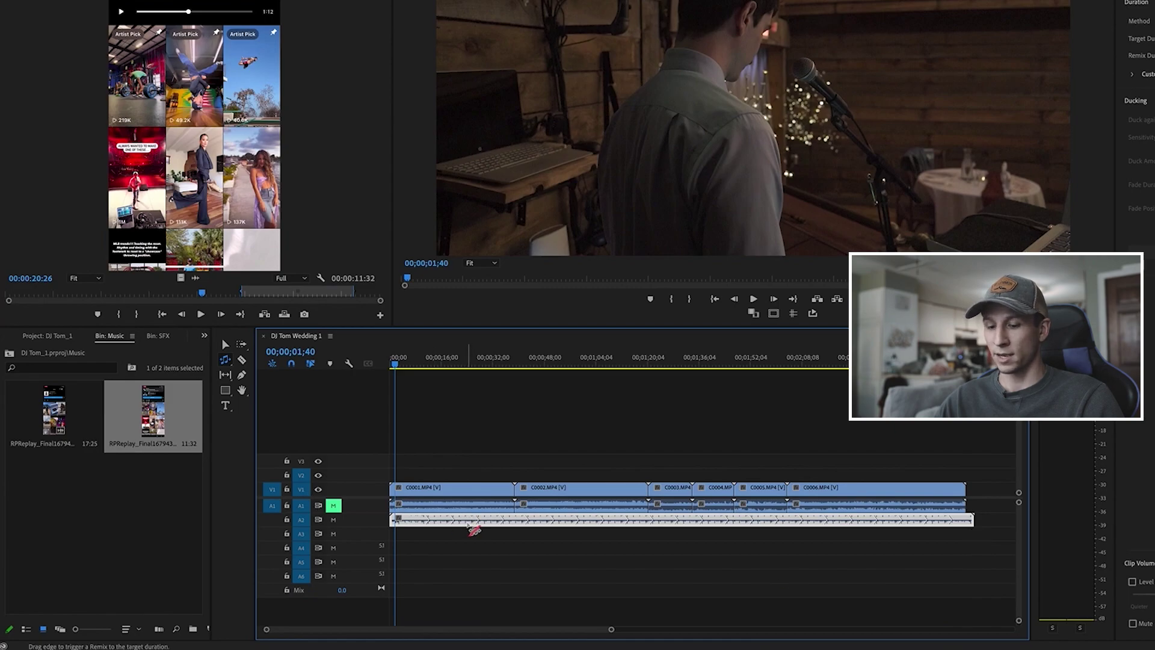
Trim the remixed music's out point to line up with the end of clip C0006
{"action": "key", "text": "v"}
{"action": "left_click", "coordinate": [429, 364]}
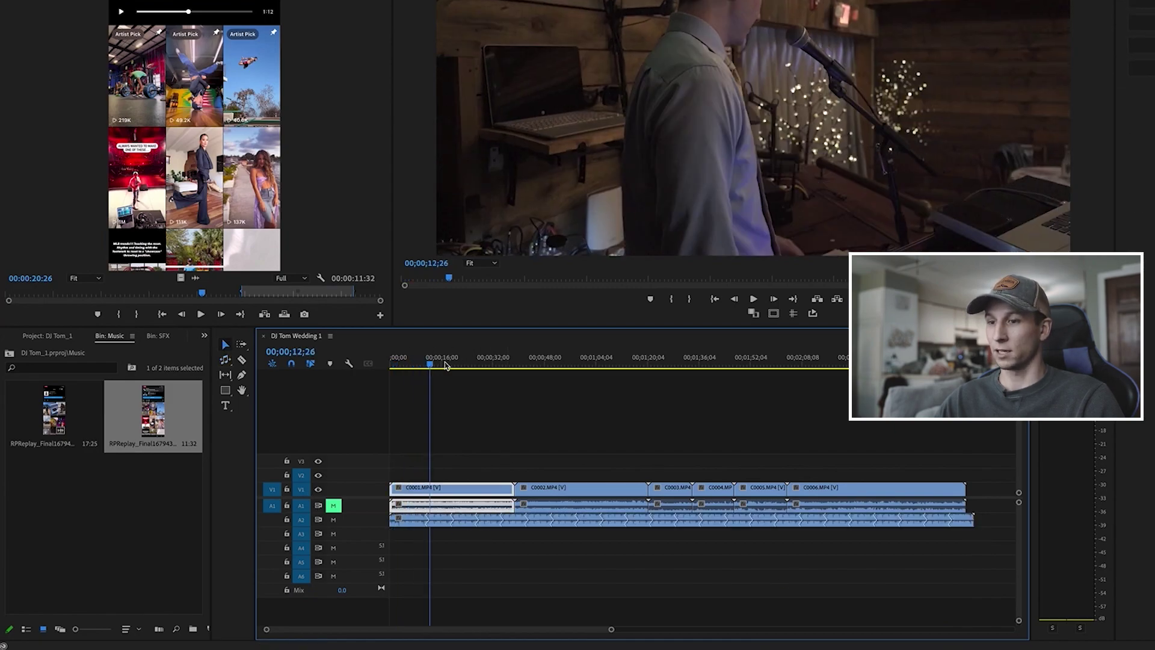
{"action": "left_click_drag", "start_coordinate": [446, 365], "coordinate": [966, 364]}
{"action": "key", "text": "="}
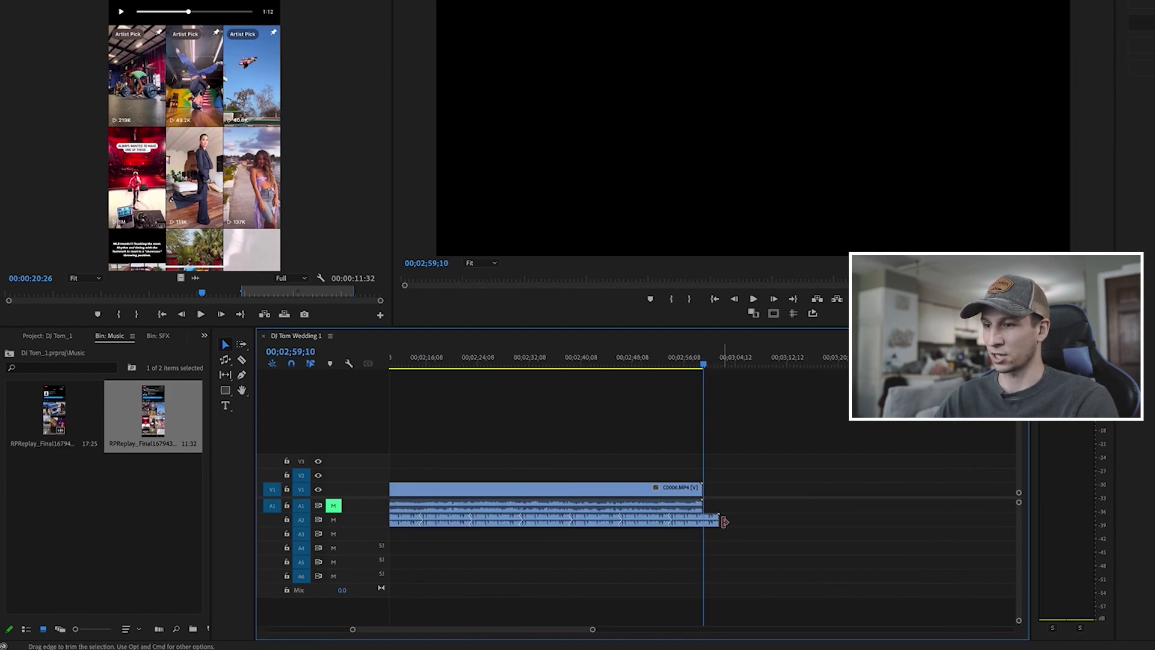
{"action": "left_click_drag", "start_coordinate": [708, 363], "coordinate": [726, 363]}
{"action": "left_click_drag", "start_coordinate": [719, 518], "coordinate": [702, 518]}
{"action": "left_click", "coordinate": [754, 468]}
{"action": "key", "text": "minus"}
Play back the ending to check the music, then select the remixed A2 clip
{"action": "left_click_drag", "start_coordinate": [387, 365], "coordinate": [636, 376]}
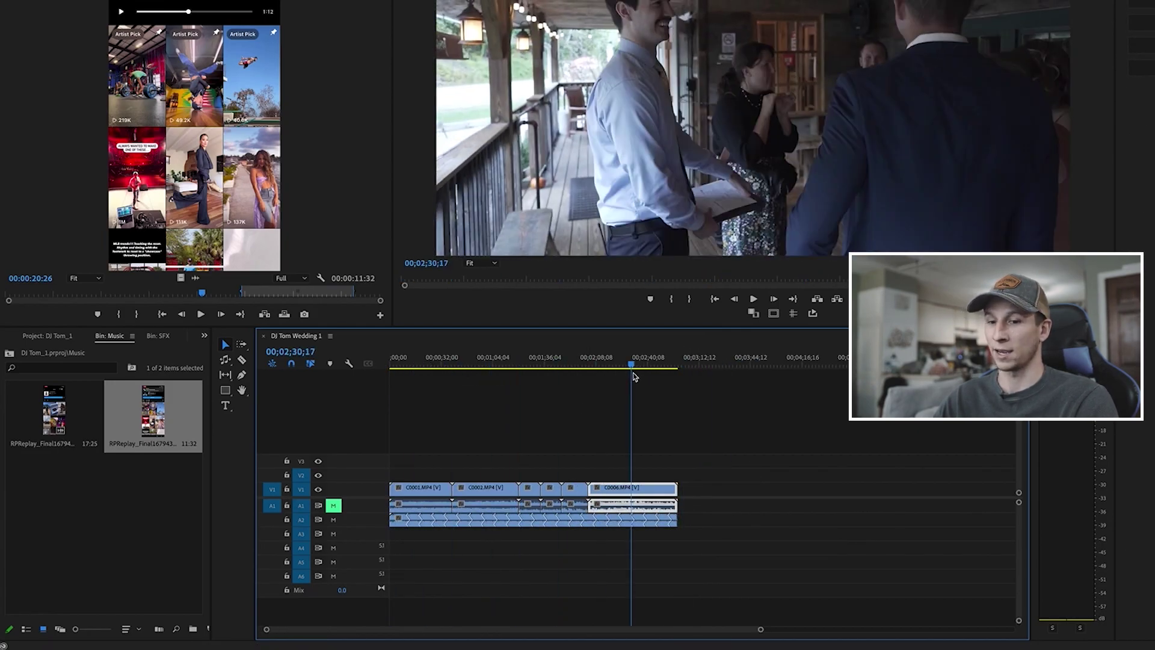
{"action": "key", "text": "equal"}
{"action": "key", "text": "space"}
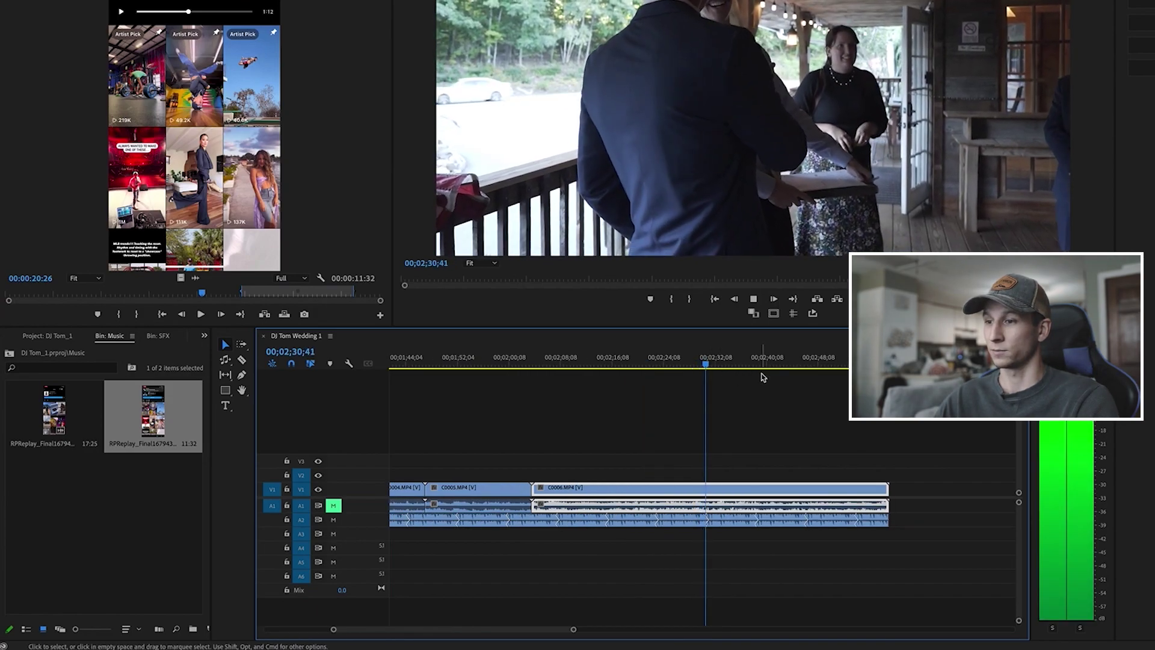
{"action": "left_click", "coordinate": [756, 361]}
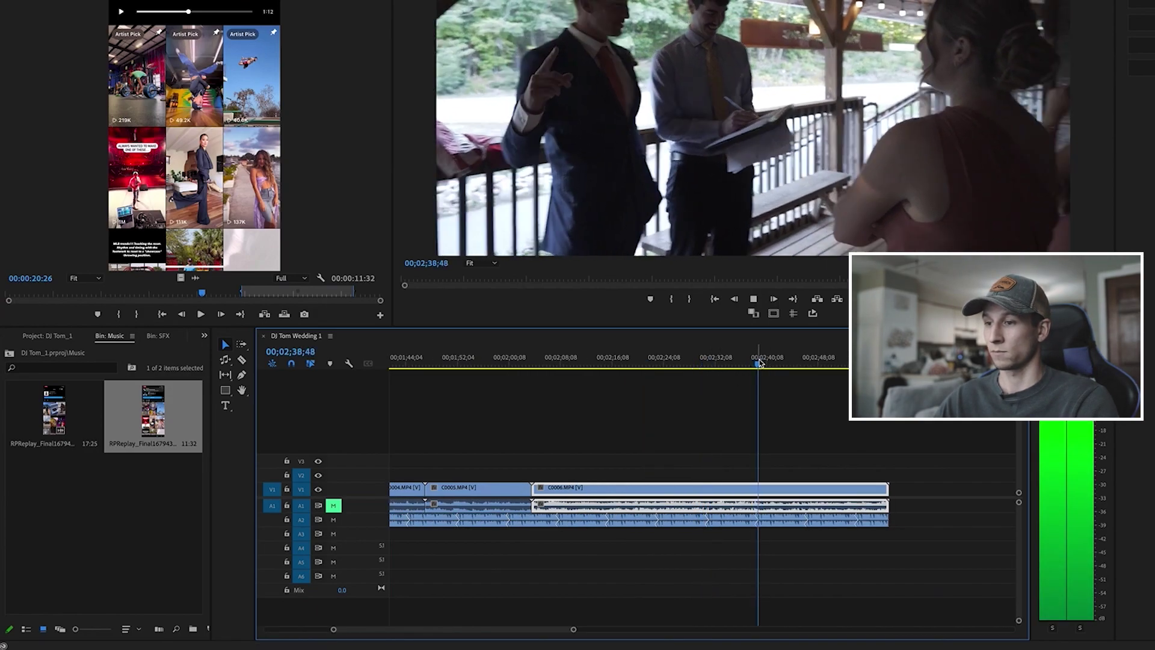
{"action": "key", "text": "space"}
{"action": "key", "text": "minus"}
{"action": "key", "text": "minus"}
{"action": "left_click", "coordinate": [394, 360]}
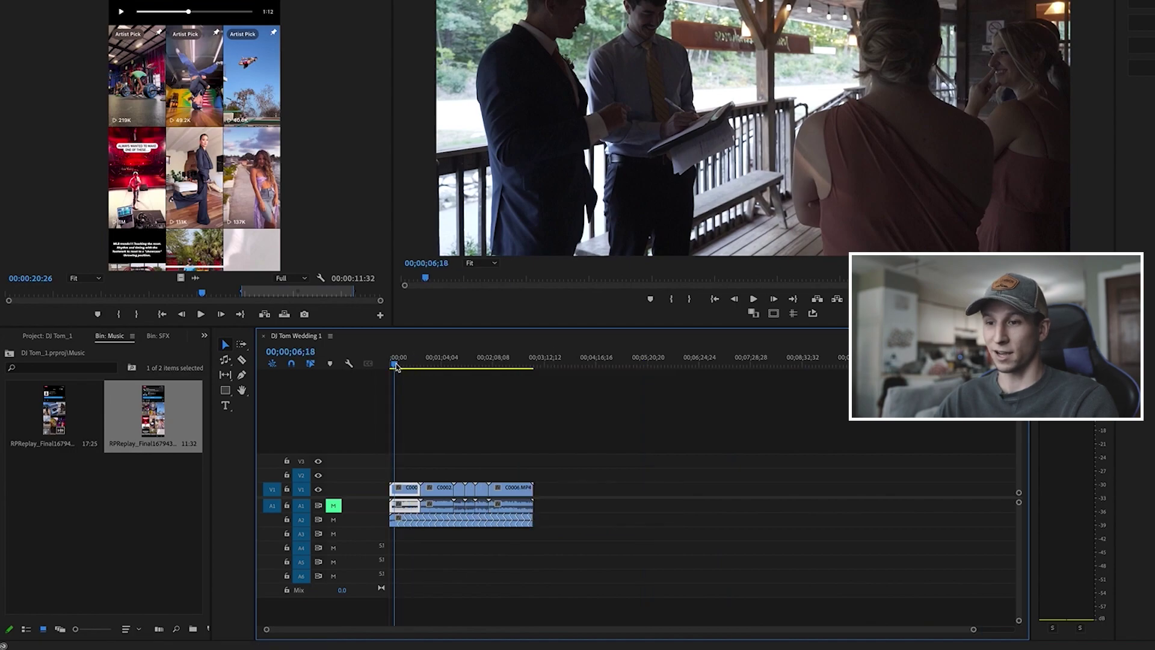
{"action": "key", "text": "equal"}
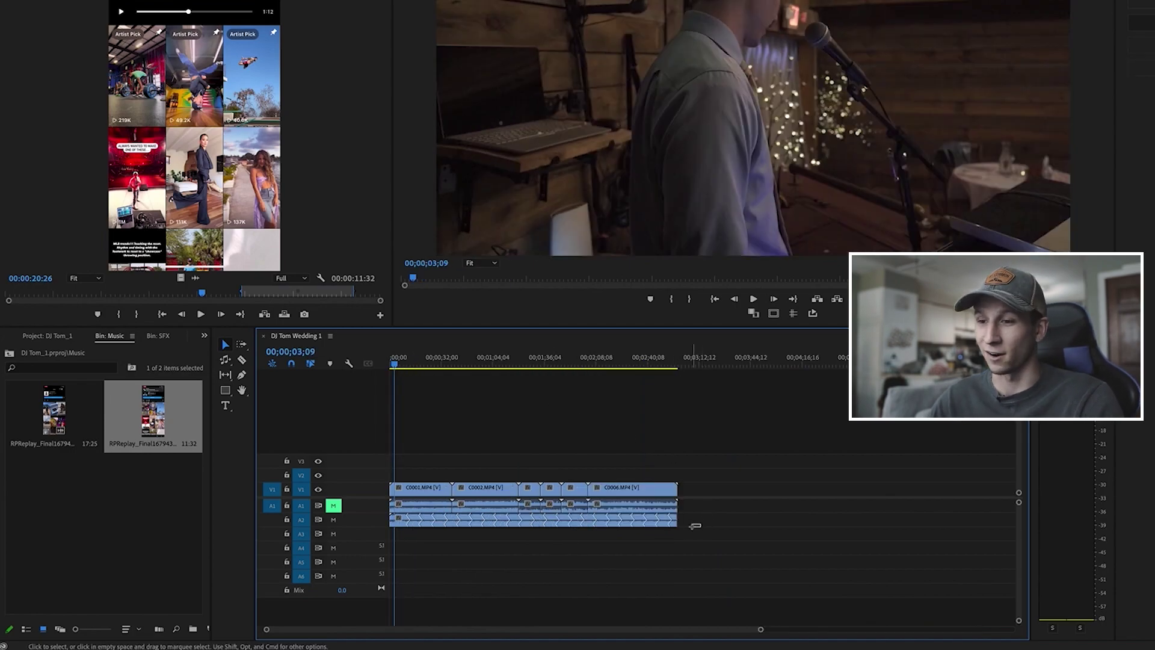
{"action": "left_click_drag", "start_coordinate": [701, 522], "coordinate": [279, 552]}
Replace the A2 music with the ATMOSPHERE effect from the SFX bin at the sequence start
{"action": "key", "text": "Delete"}
{"action": "left_click", "coordinate": [129, 398]}
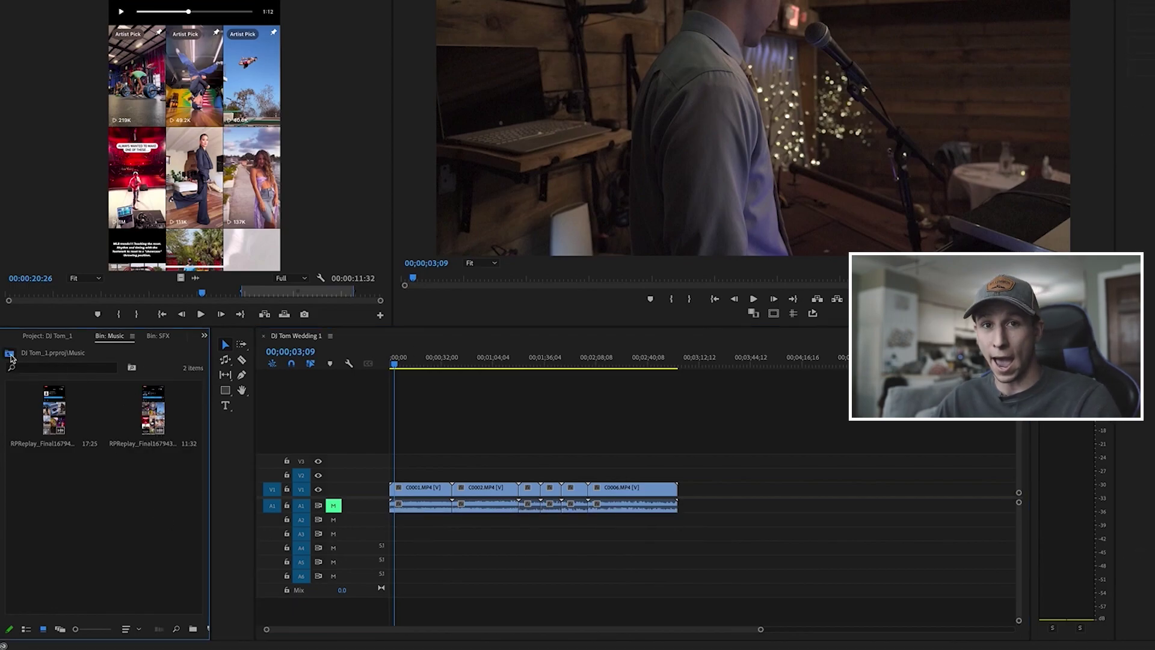
{"action": "left_click", "coordinate": [10, 355]}
{"action": "double_click", "coordinate": [126, 481]}
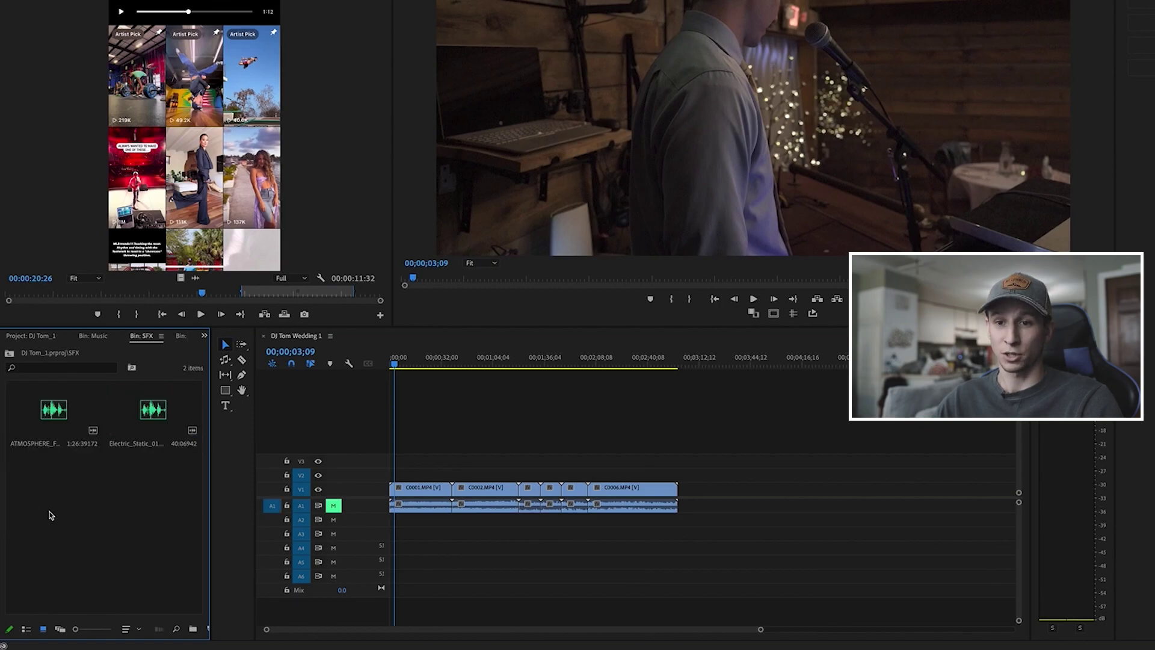
{"action": "double_click", "coordinate": [55, 409]}
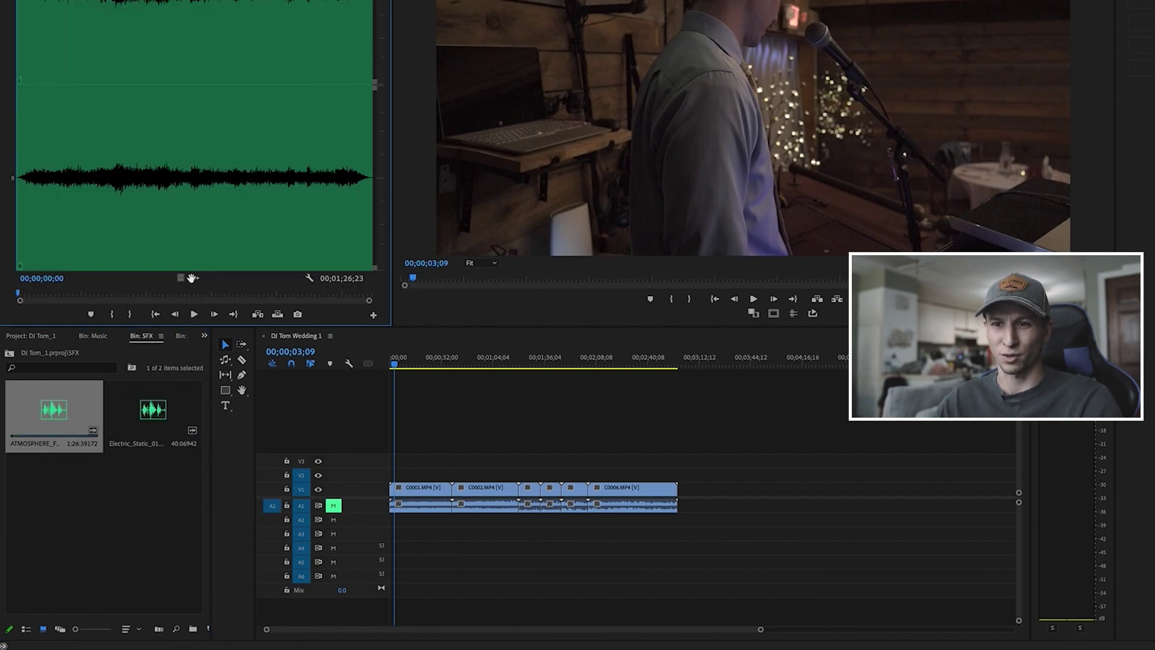
{"action": "left_click_drag", "start_coordinate": [363, 482], "coordinate": [392, 520]}
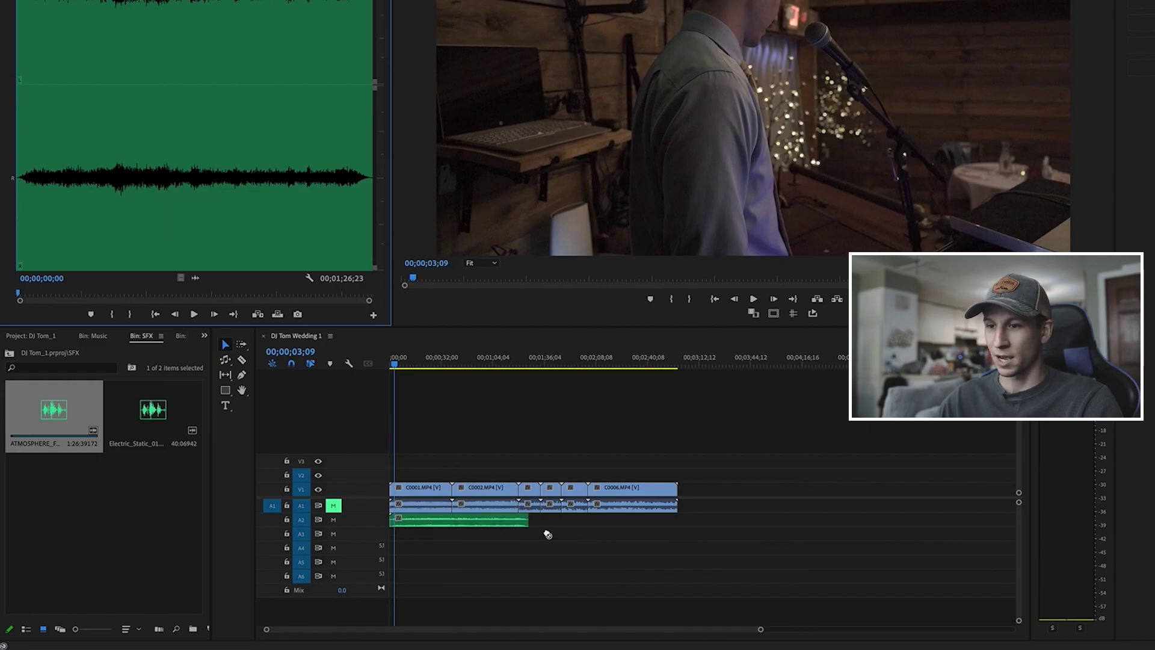
Remix the ATMOSPHERE effect to the video's end and scrub to confirm it
{"action": "left_click_drag", "start_coordinate": [516, 358], "coordinate": [526, 359]}
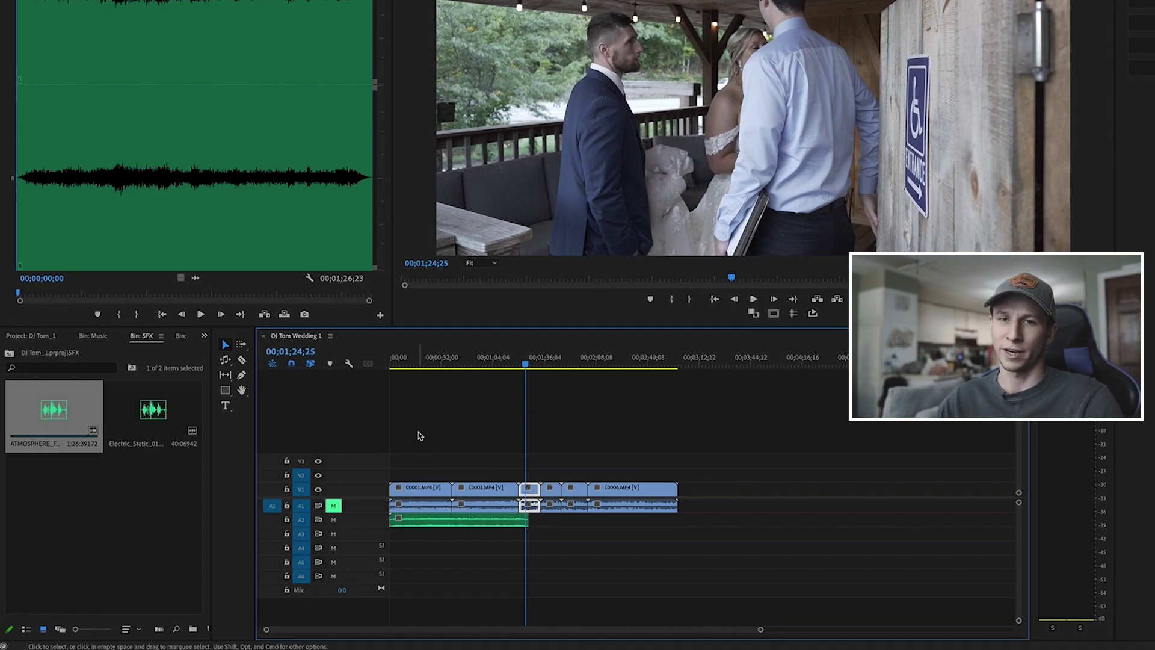
{"action": "left_click", "coordinate": [232, 364]}
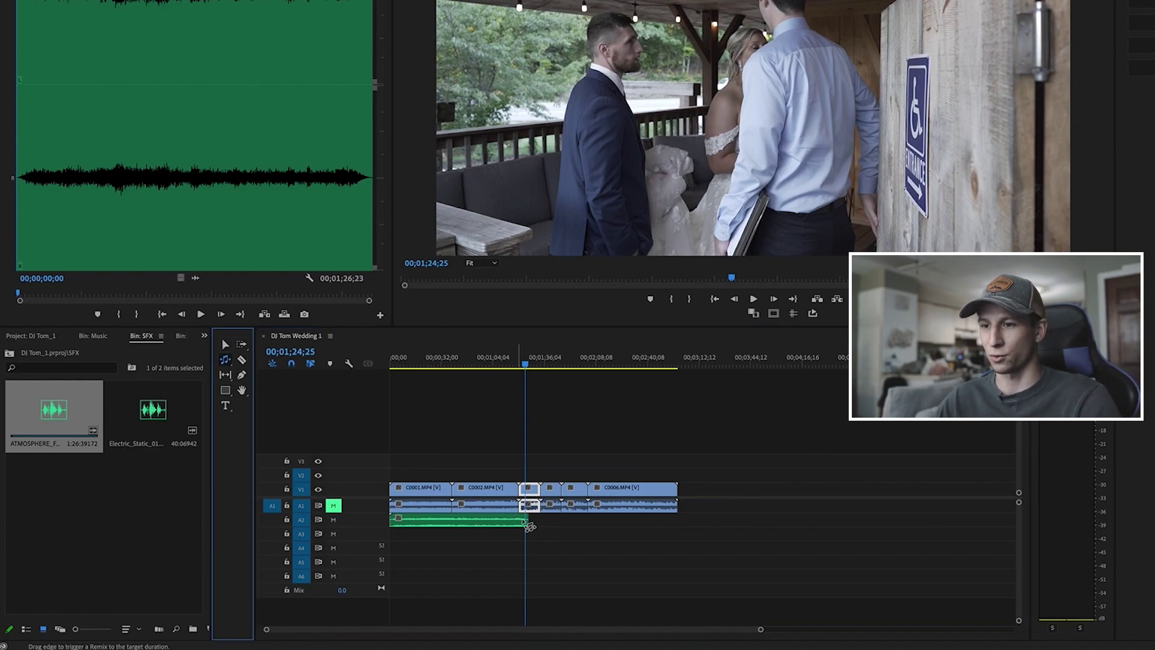
{"action": "left_click_drag", "start_coordinate": [530, 526], "coordinate": [679, 527]}
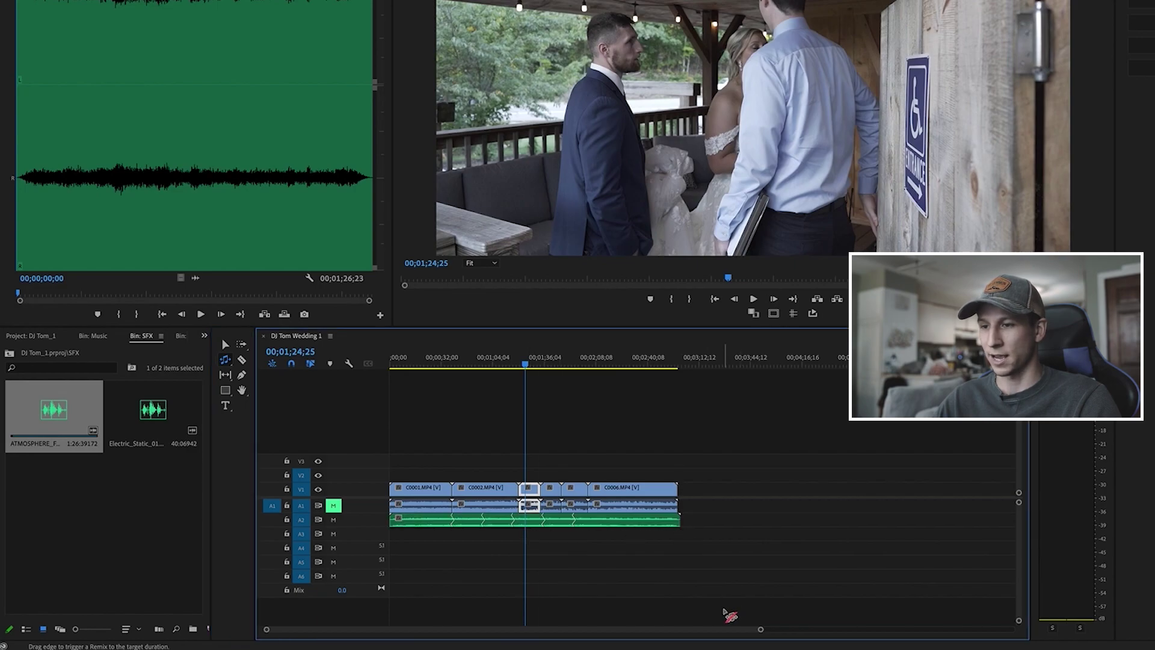
{"action": "key", "text": "v"}
{"action": "left_click_drag", "start_coordinate": [456, 364], "coordinate": [605, 368]}
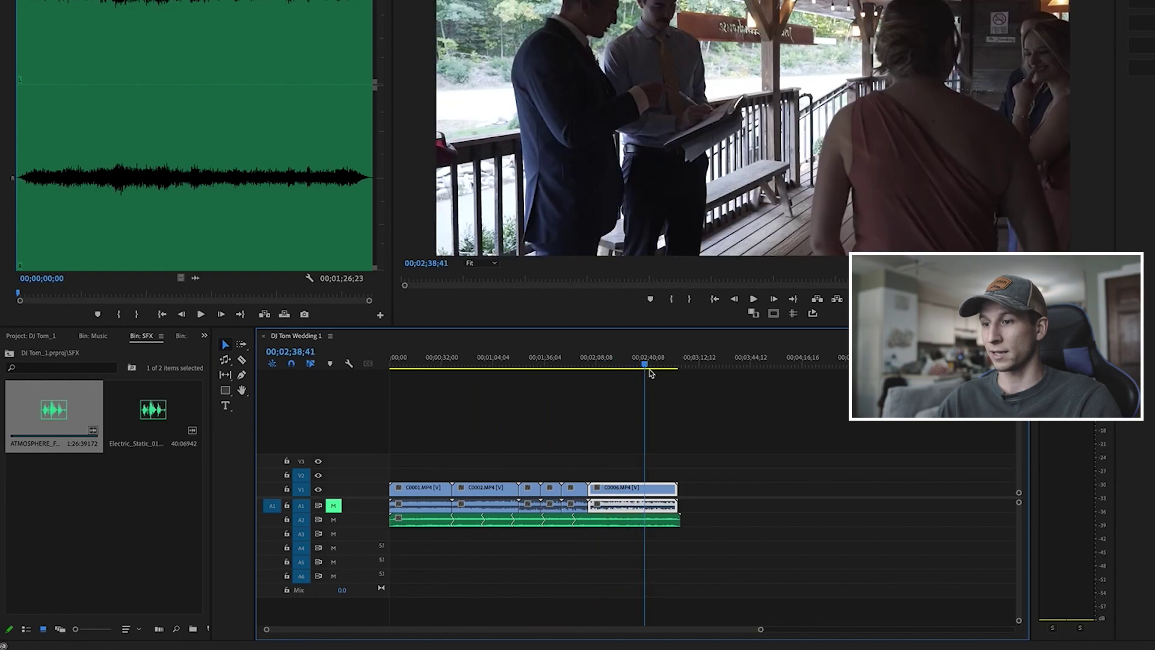
{"action": "left_click_drag", "start_coordinate": [605, 368], "coordinate": [672, 367]}
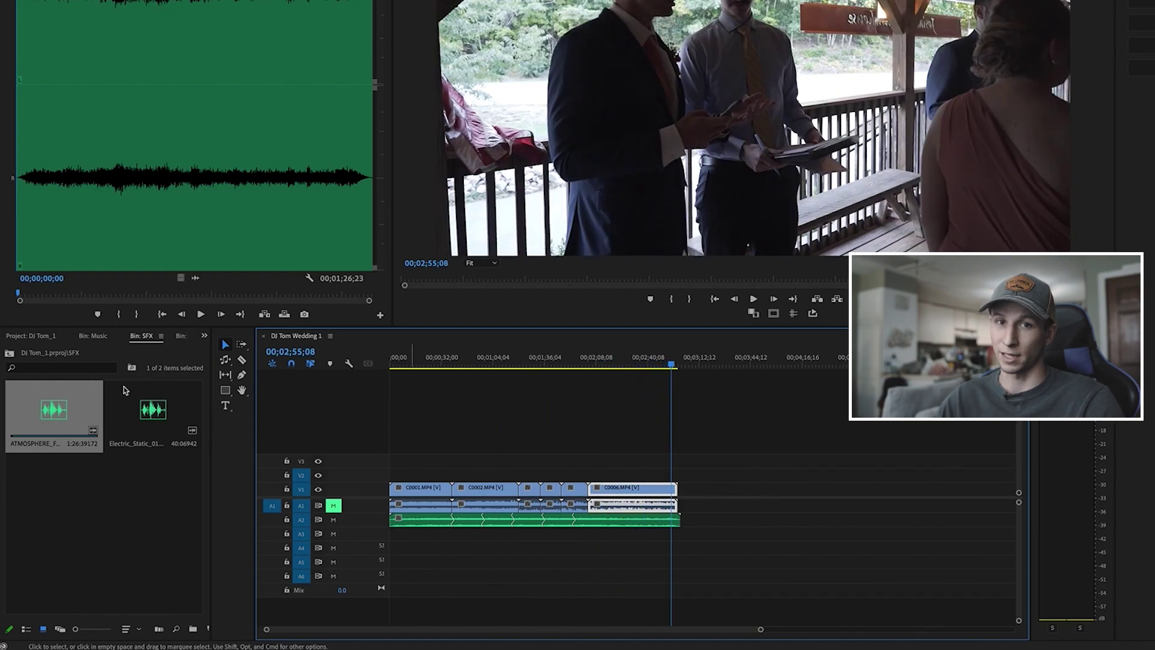
Delete the atmosphere clip from A2 and preview Electric_Static from the SFX bin
{"action": "left_click", "coordinate": [451, 521]}
{"action": "key", "text": "Delete"}
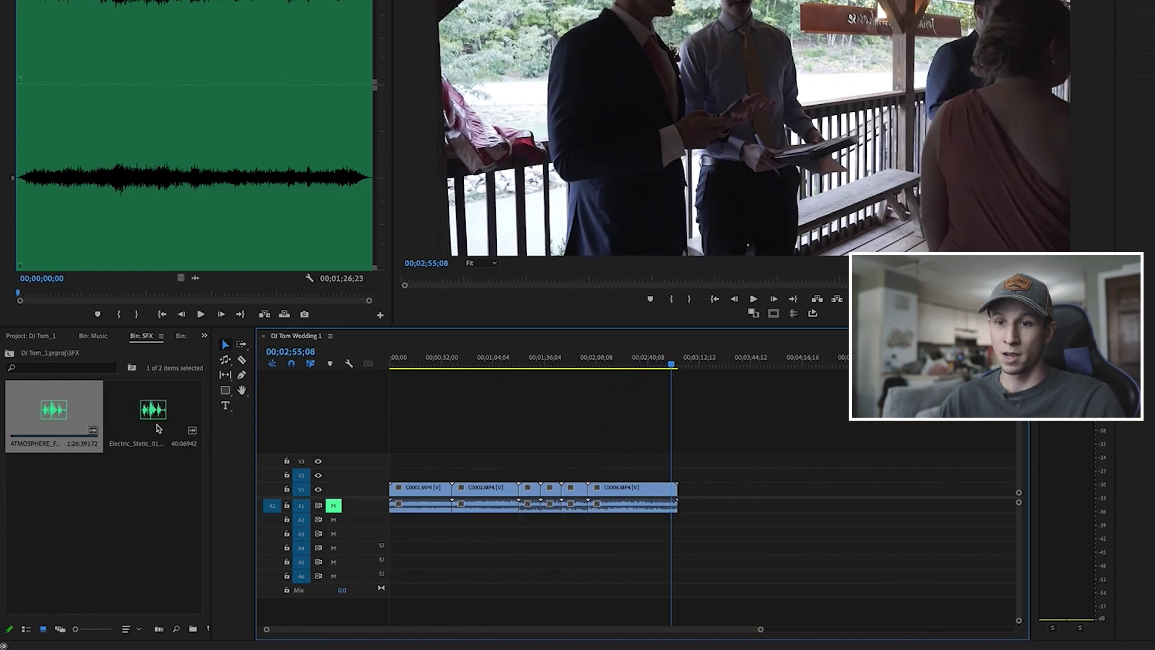
{"action": "double_click", "coordinate": [158, 428]}
{"action": "key", "text": "space"}
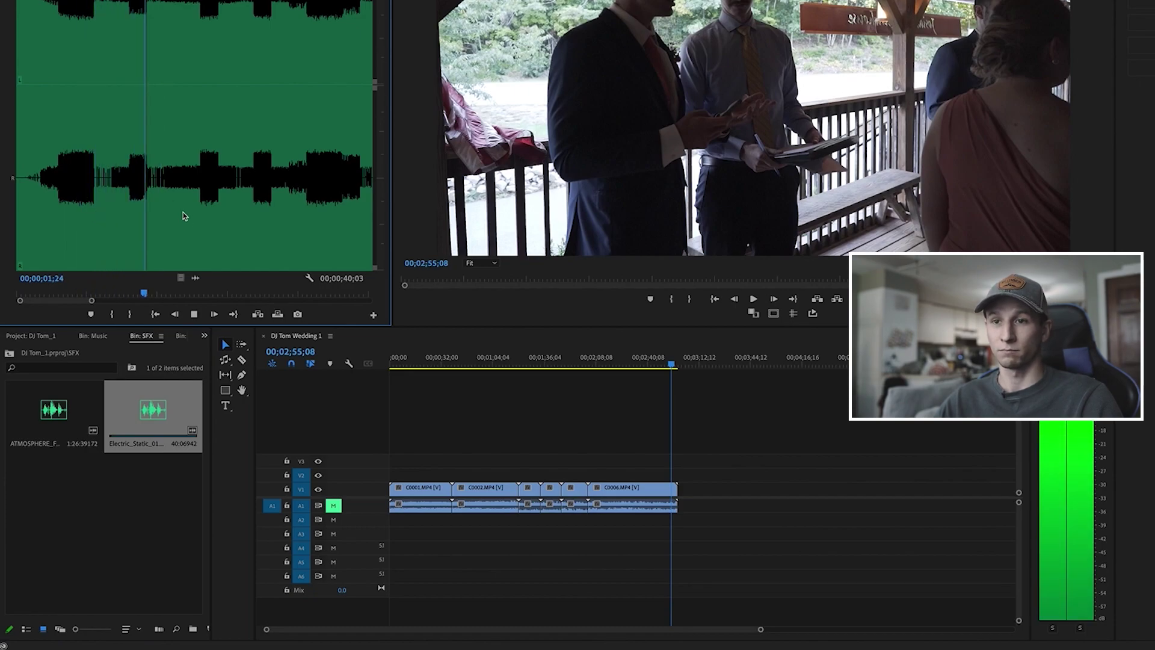
{"action": "key", "text": "space"}
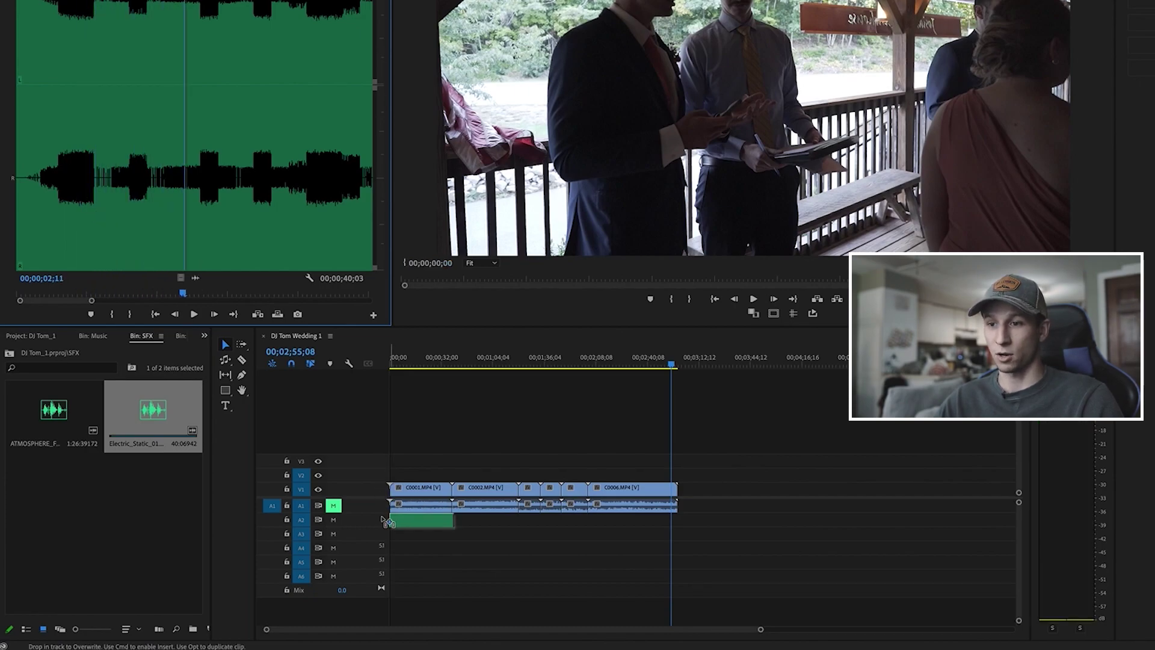
Place Electric_Static at the start of A2 and remix it toward the video's end
{"action": "left_click_drag", "start_coordinate": [275, 344], "coordinate": [422, 520]}
{"action": "left_click", "coordinate": [223, 361]}
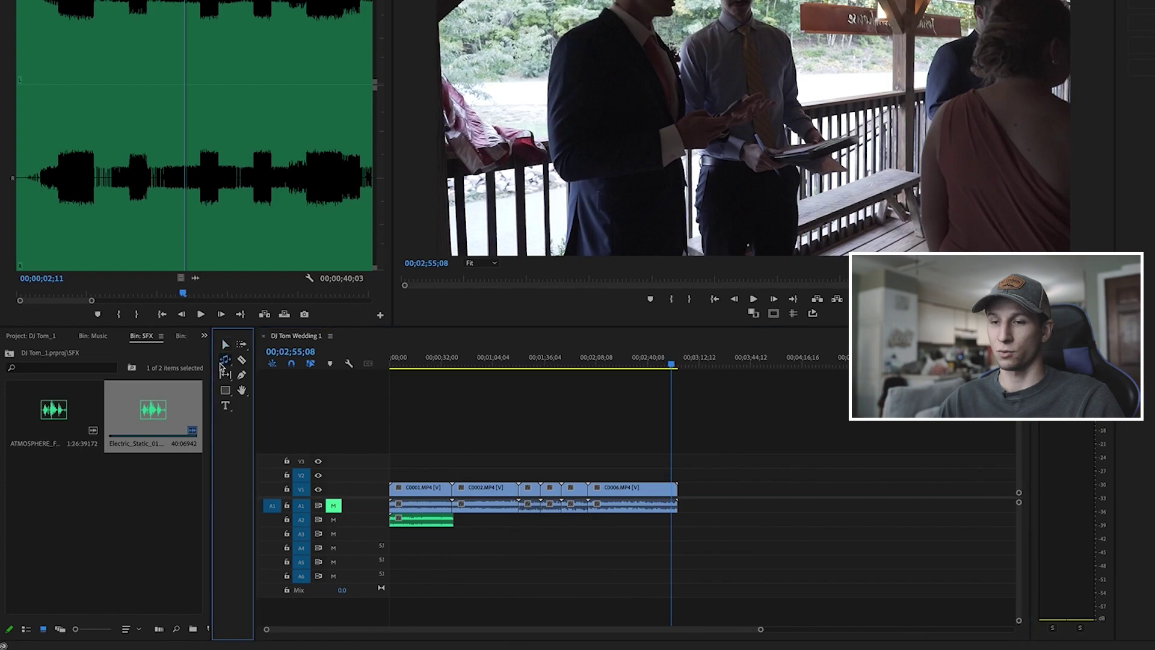
{"action": "left_click_drag", "start_coordinate": [451, 526], "coordinate": [677, 527]}
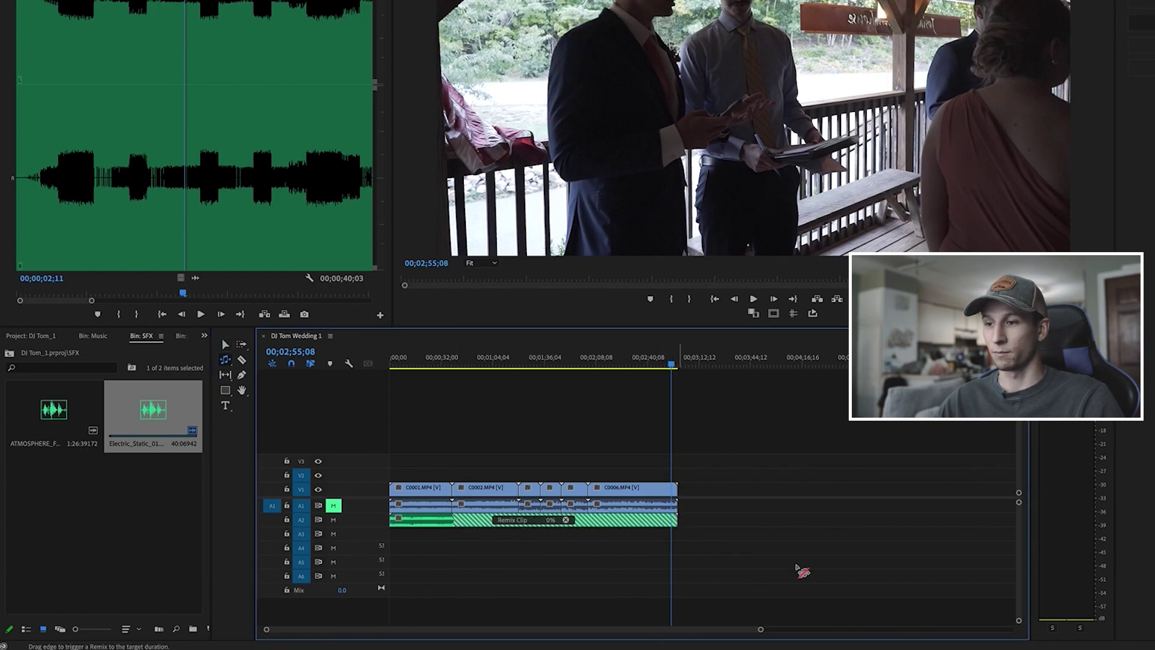